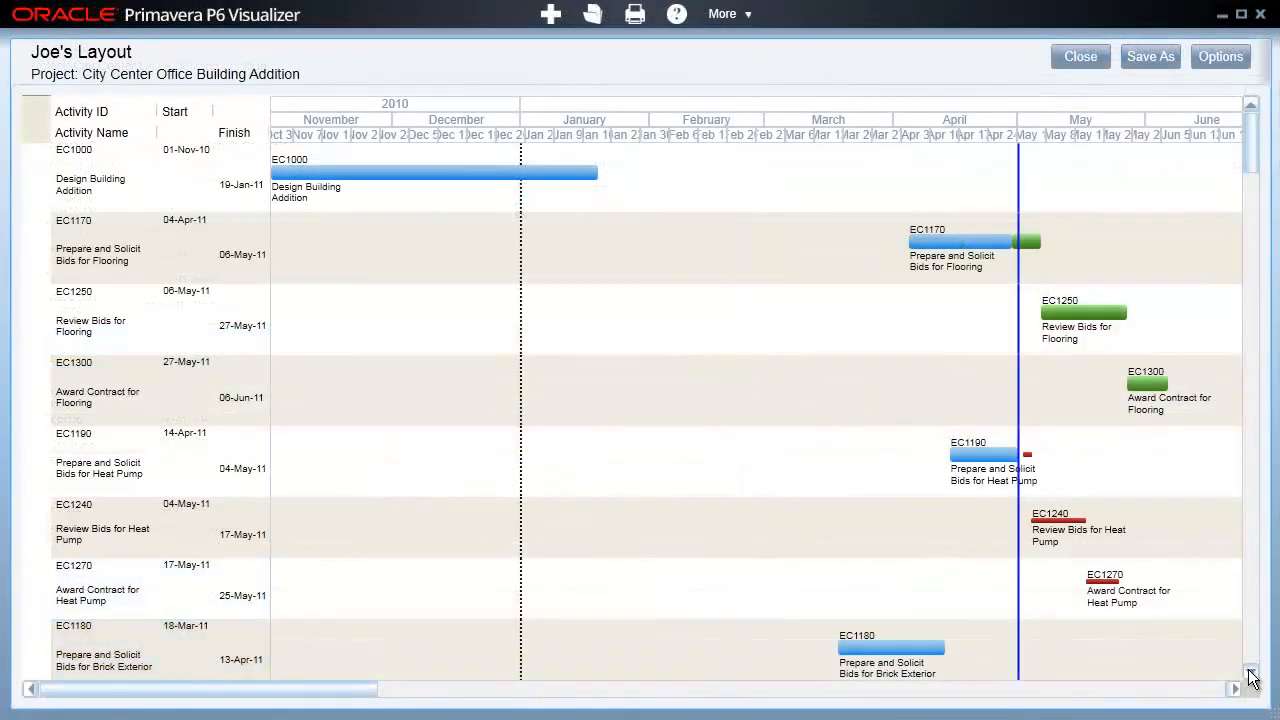
# Look over the activities and timeline bars in the open Gantt layout of the City Center Office Building Addition project
pyautogui.click(1252, 673)
pyautogui.click(1252, 673)
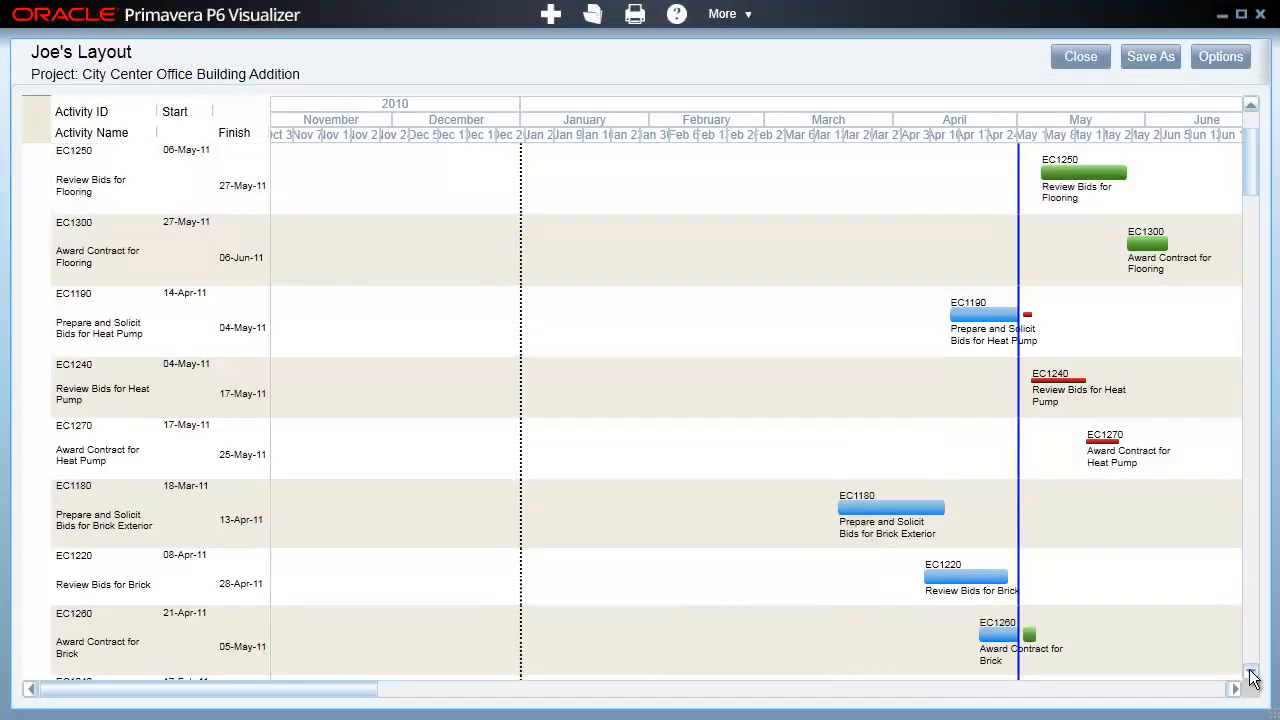
pyautogui.moveTo(1256, 178); pyautogui.dragTo(1260, 238)
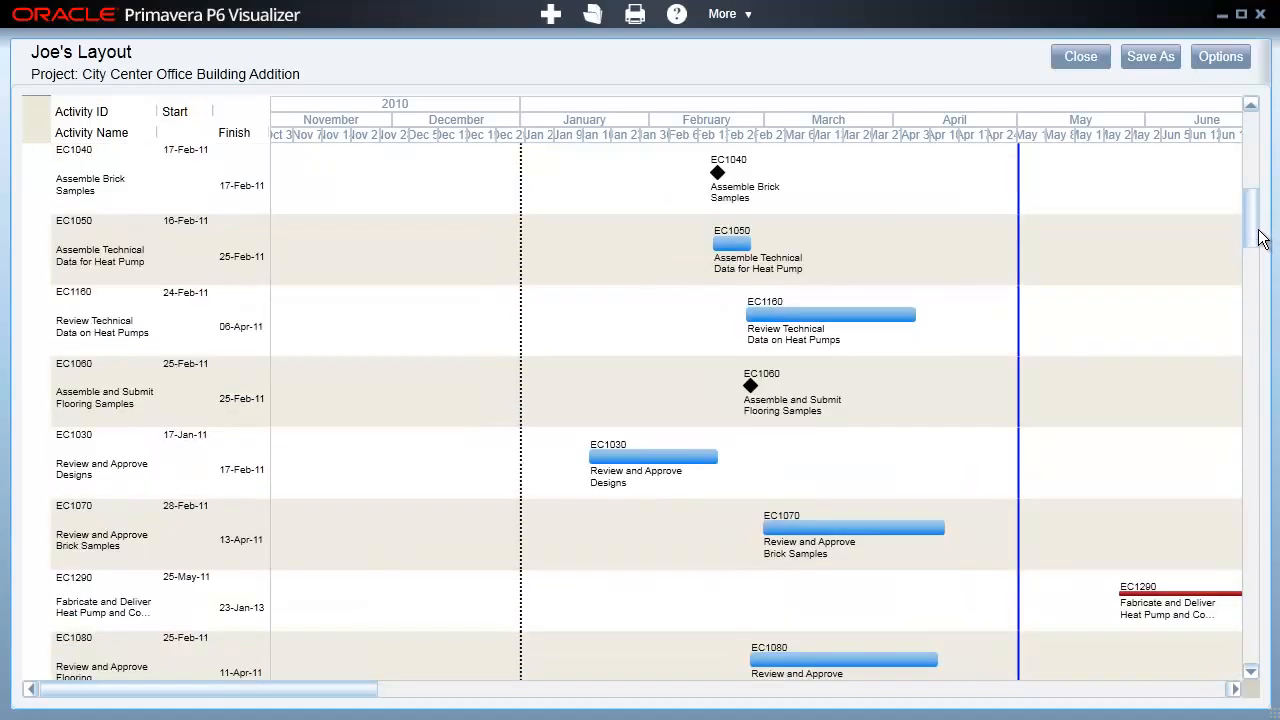
pyautogui.click(1190, 295)
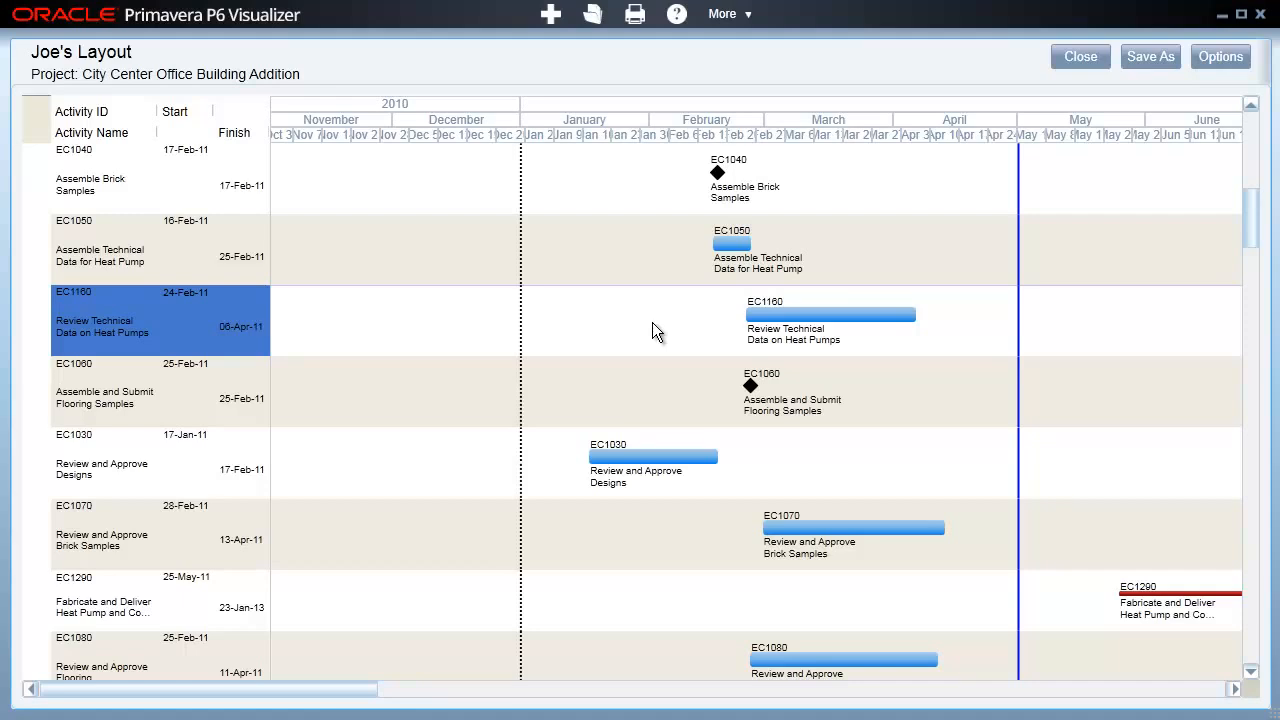
pyautogui.moveTo(366, 689); pyautogui.dragTo(426, 705)
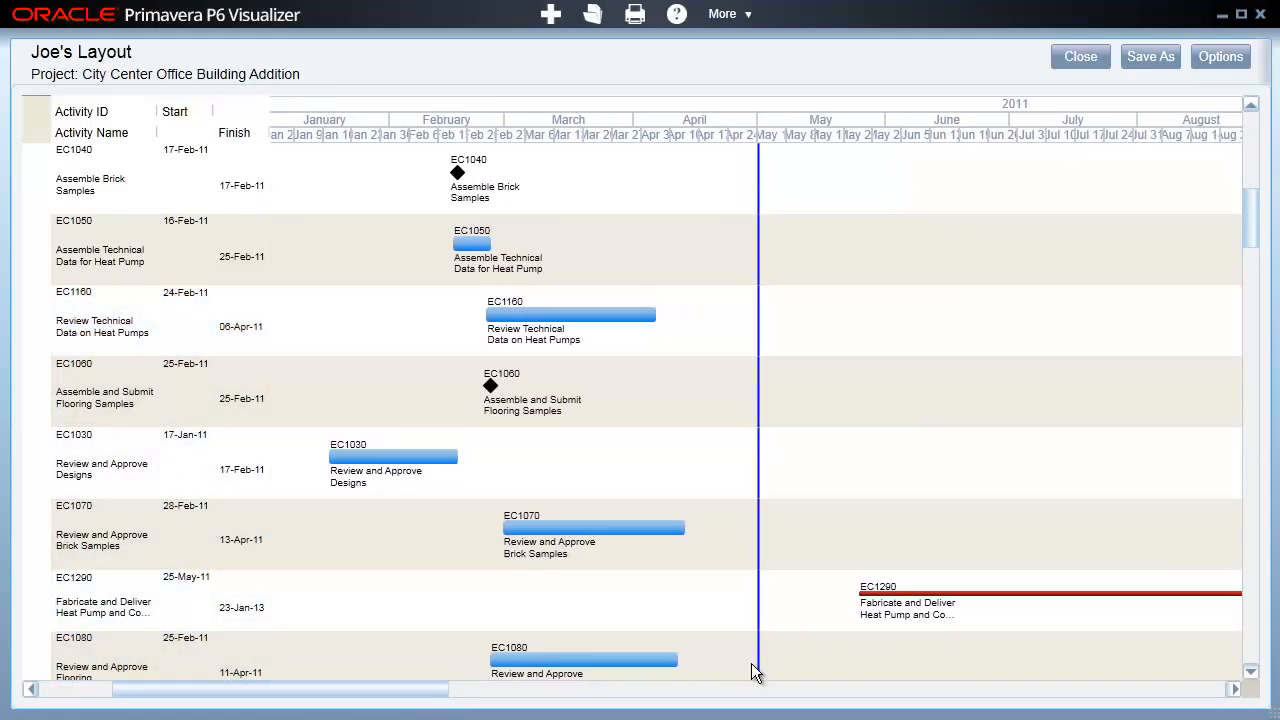
pyautogui.moveTo(1250, 229); pyautogui.dragTo(1254, 266)
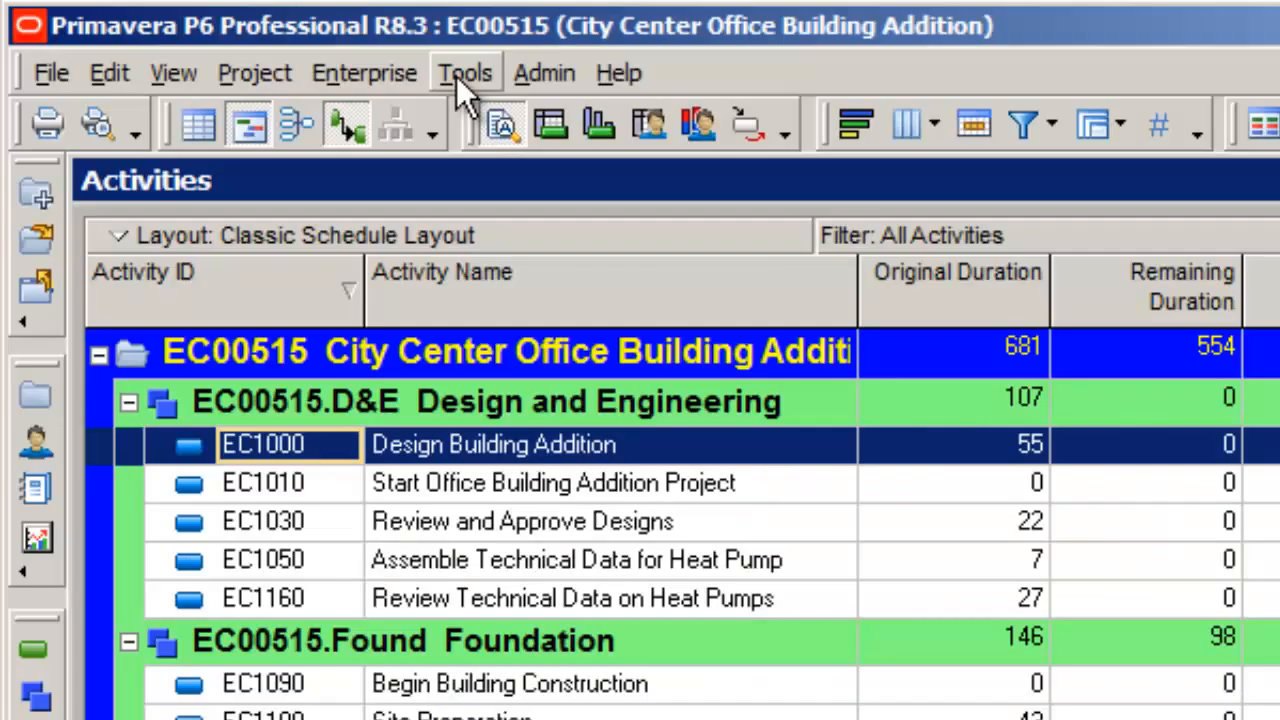
# Launch P6 Visualizer R8.3 and sign in with the account password
pyautogui.click(456, 76)
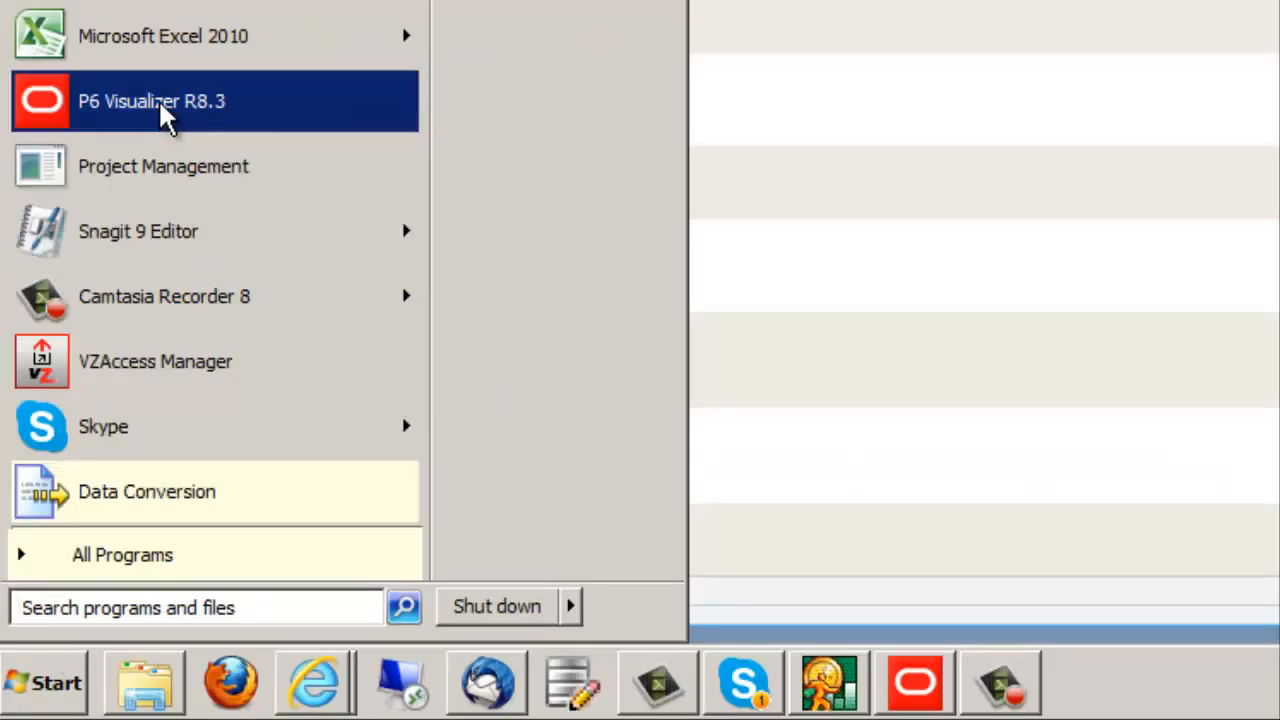
pyautogui.click(300, 112)
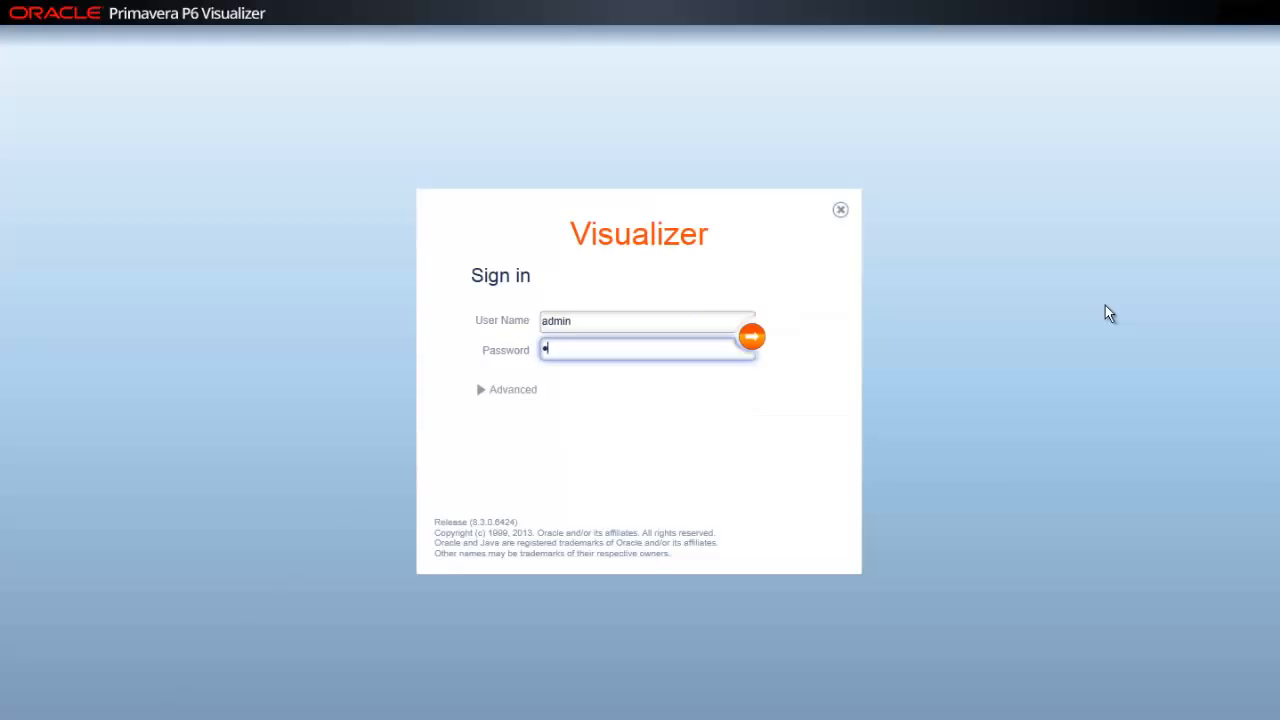
pyautogui.write('•••••')
pyautogui.write('•')
pyautogui.click(751, 336)
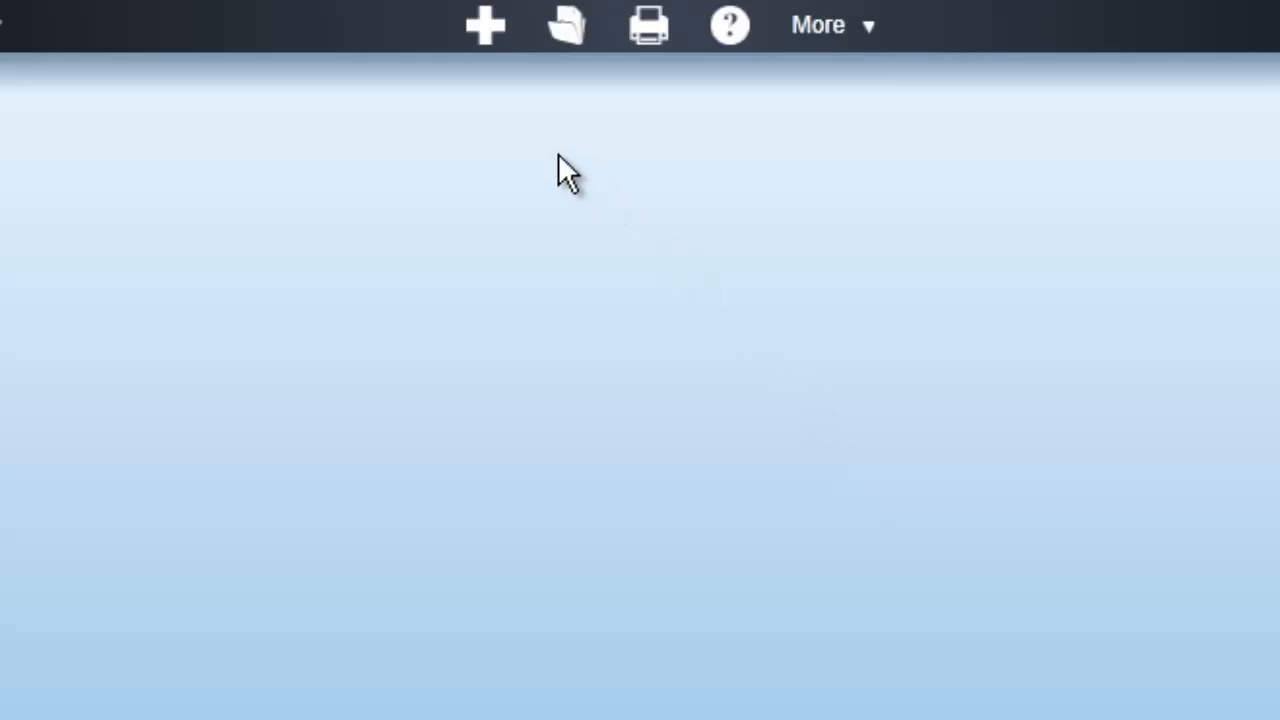
pyautogui.click(490, 28)
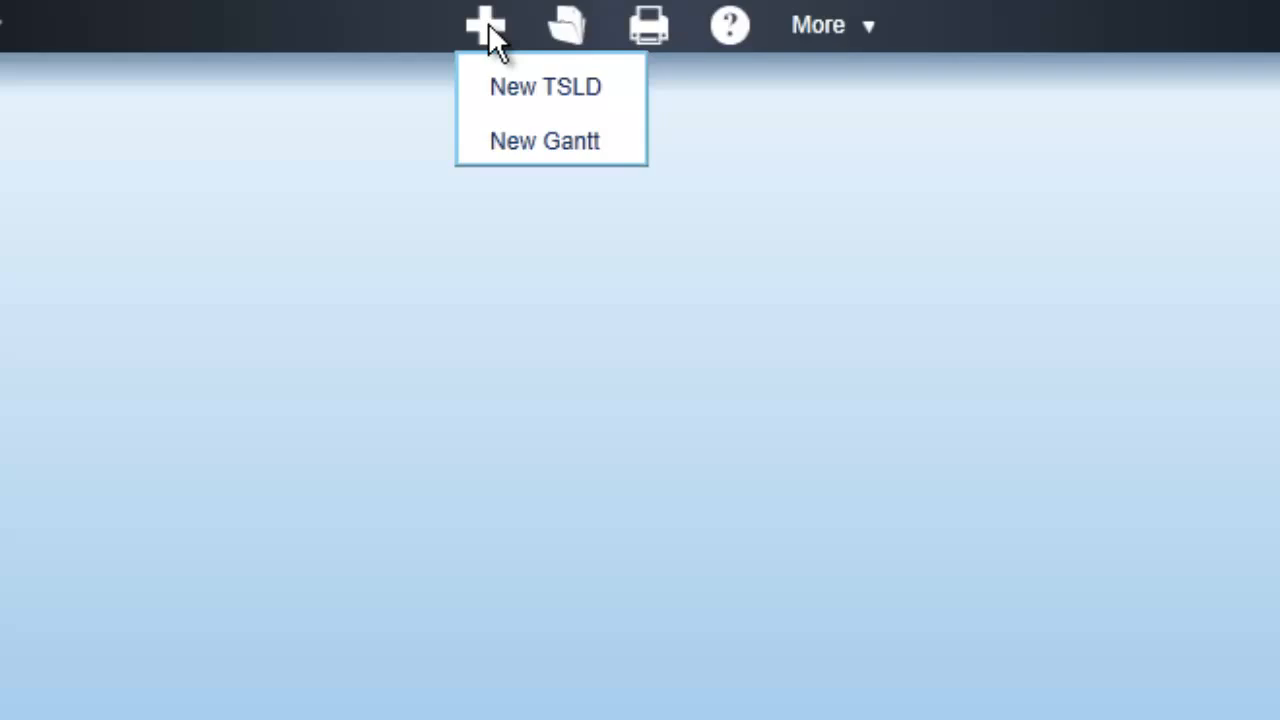
pyautogui.click(563, 24)
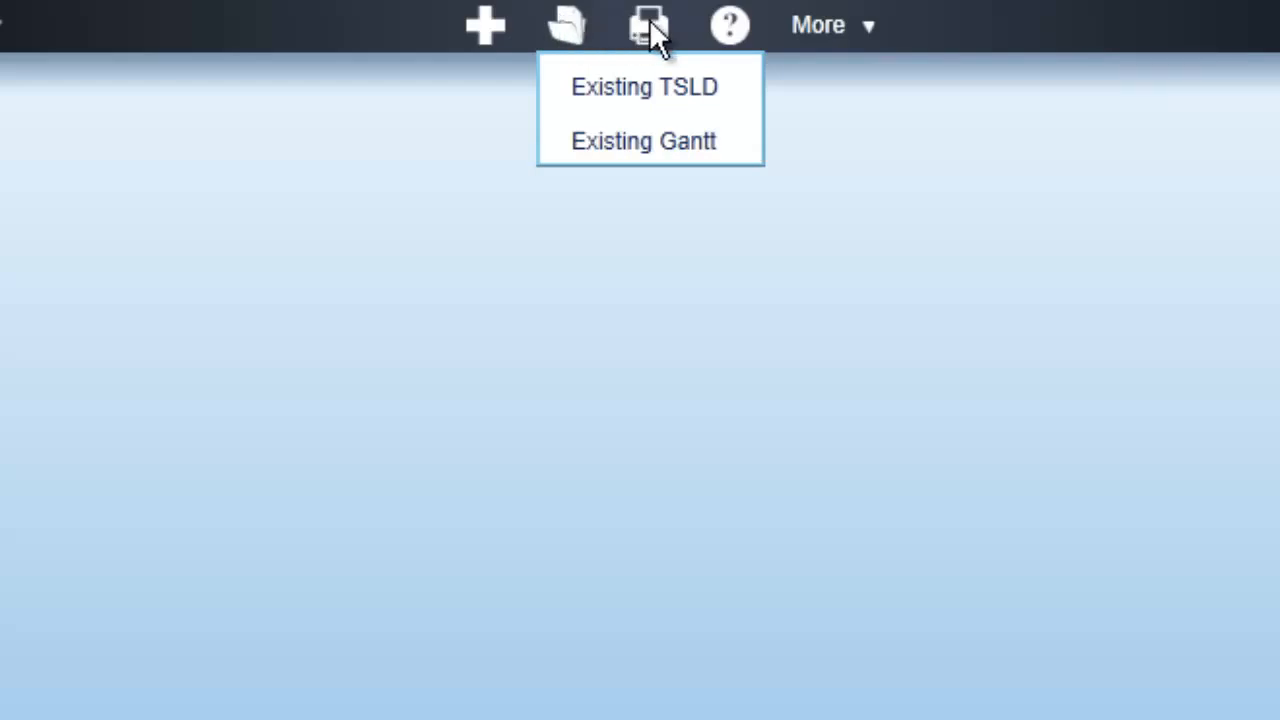
pyautogui.click(731, 27)
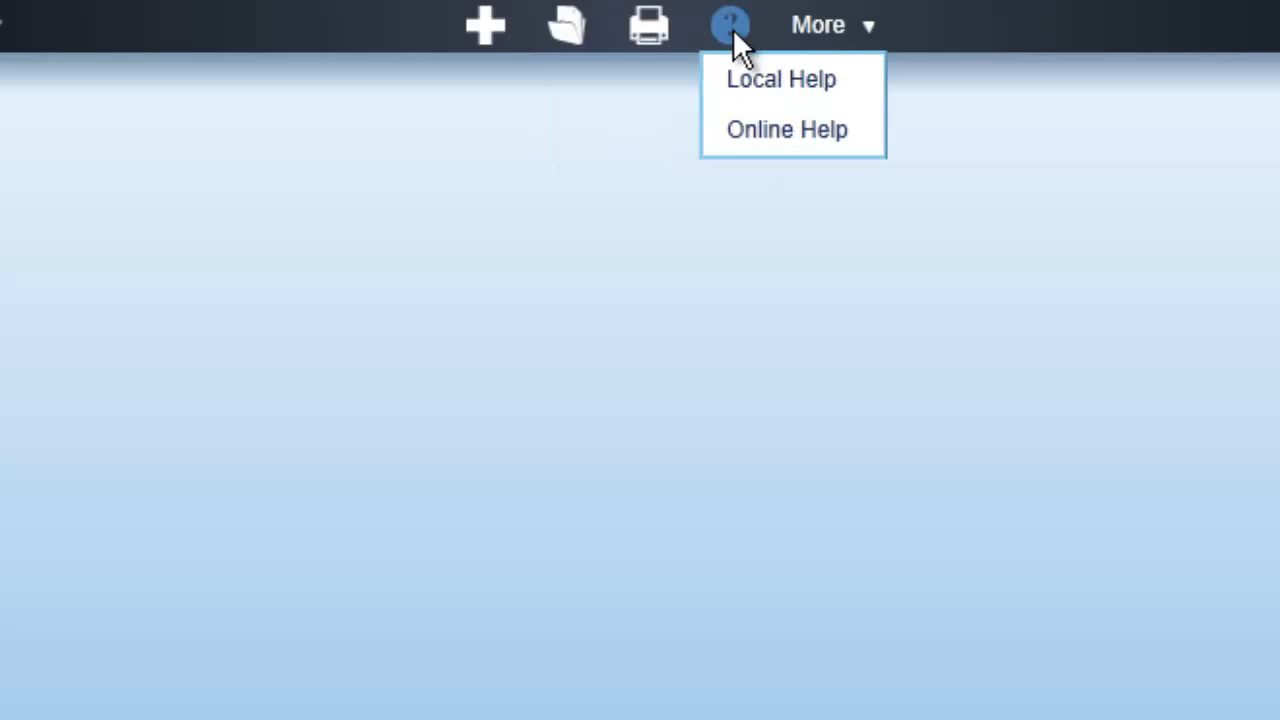
pyautogui.click(857, 30)
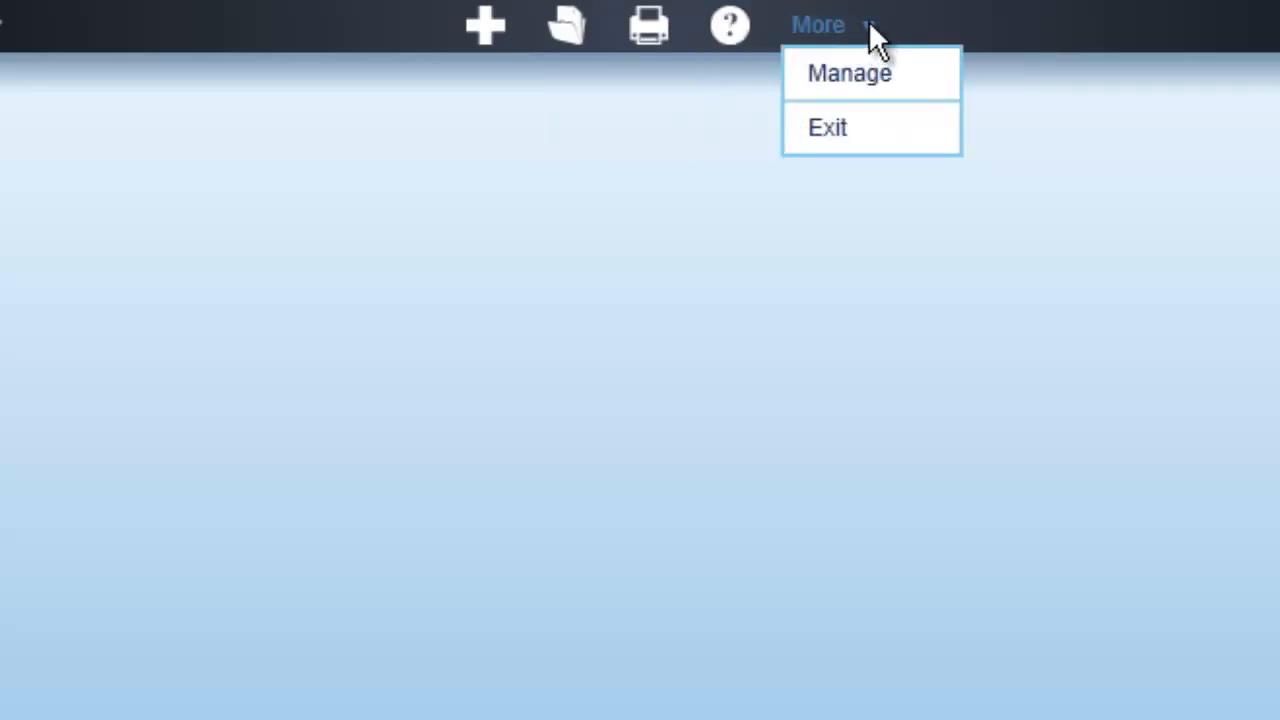
pyautogui.click(649, 194)
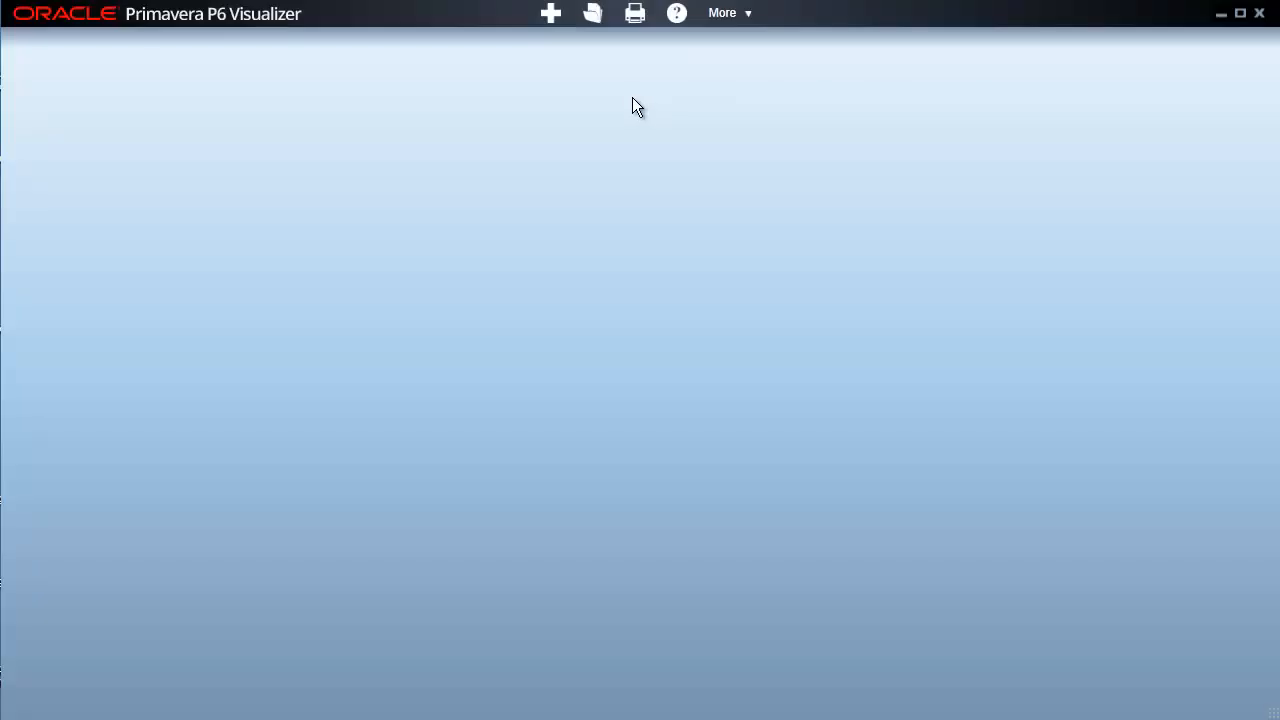
# Start a new Gantt diagram with the City Center Office Building Addition project from Engineering & Construction as its selected project
pyautogui.click(551, 13)
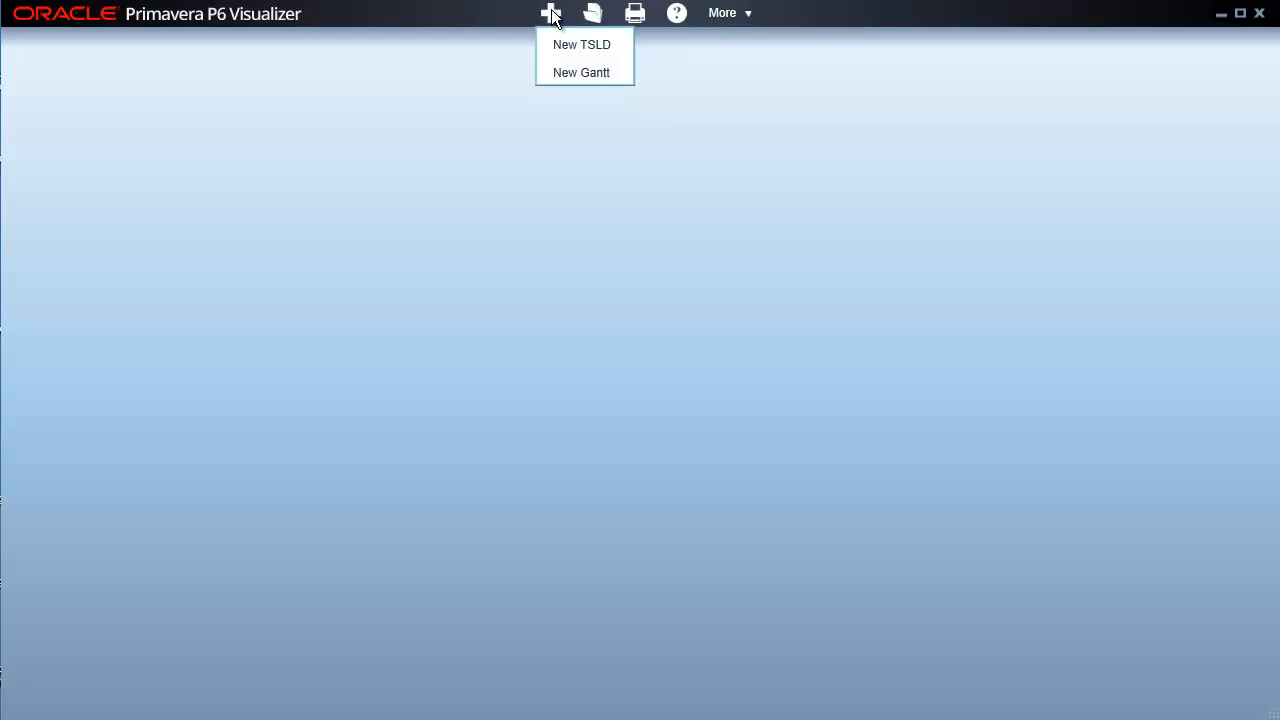
pyautogui.click(577, 73)
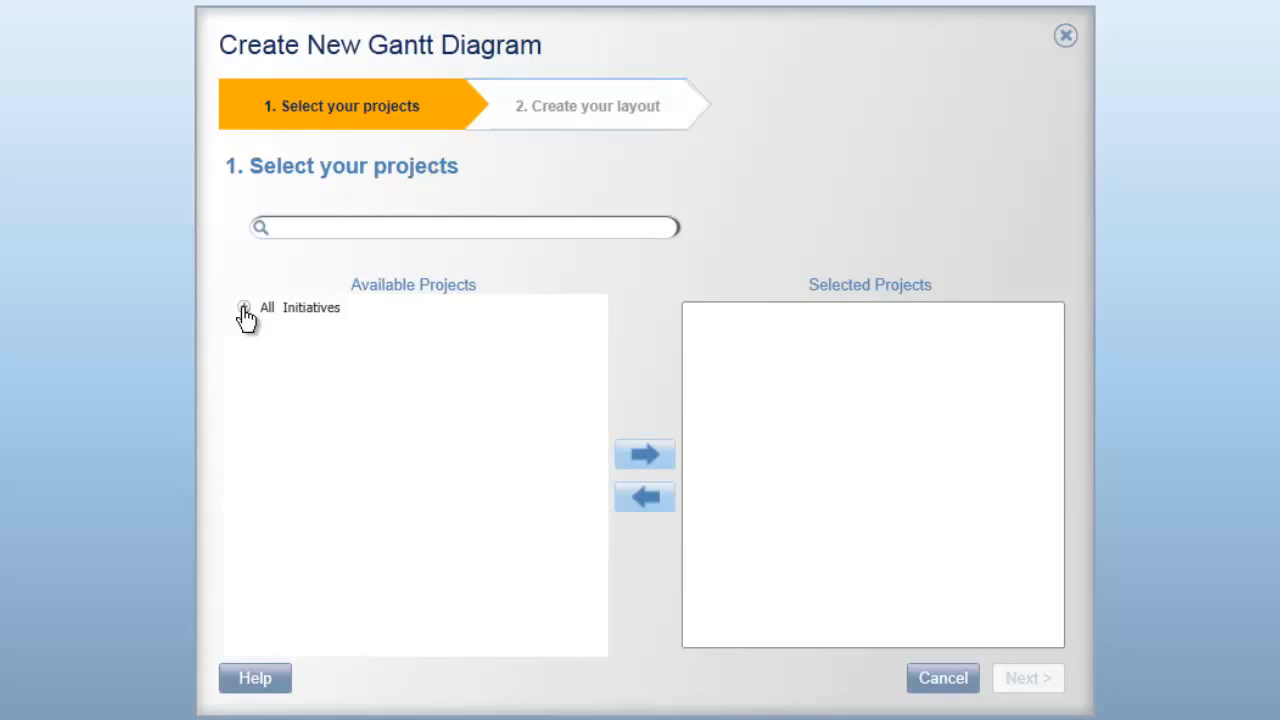
pyautogui.click(244, 308)
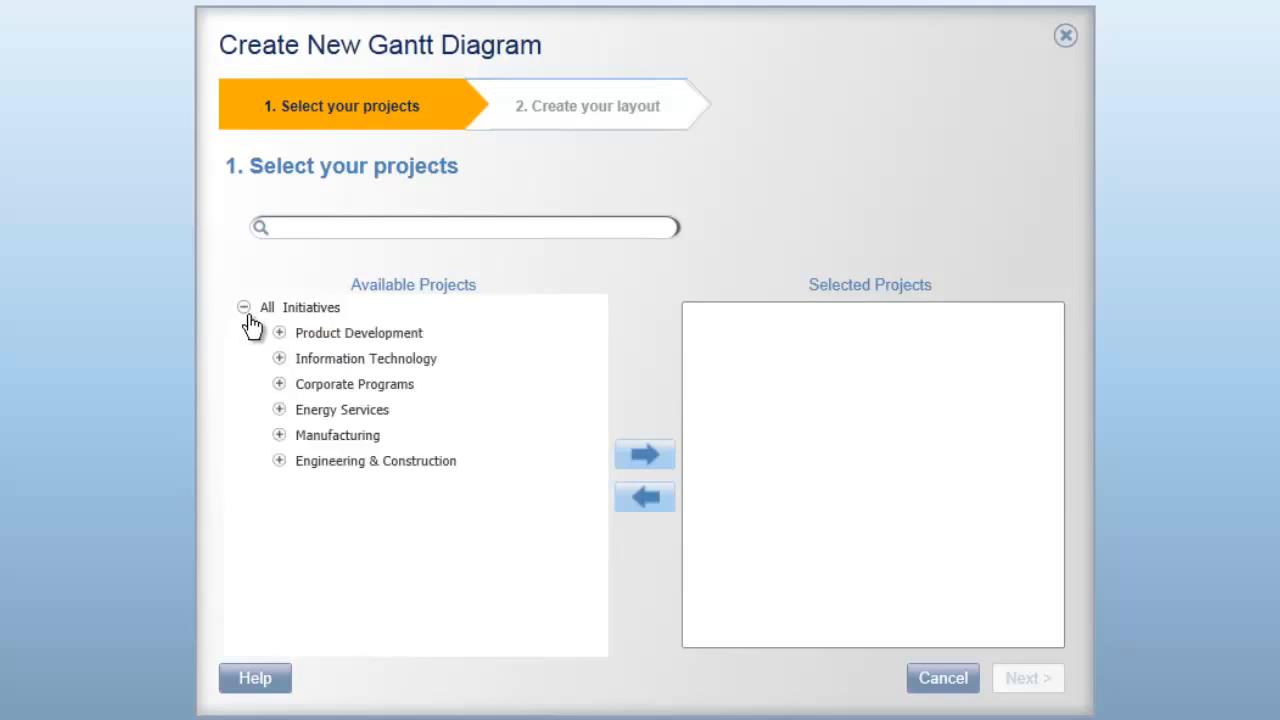
pyautogui.click(280, 461)
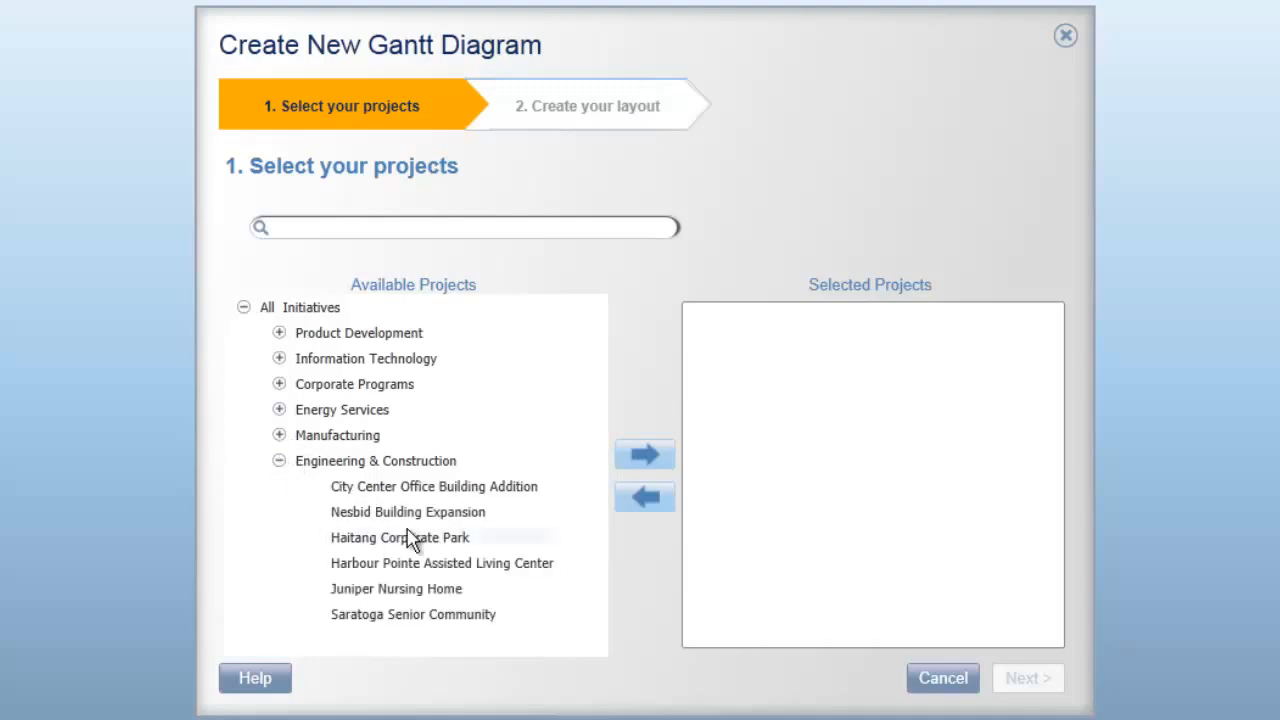
pyautogui.click(429, 487)
pyautogui.click(644, 457)
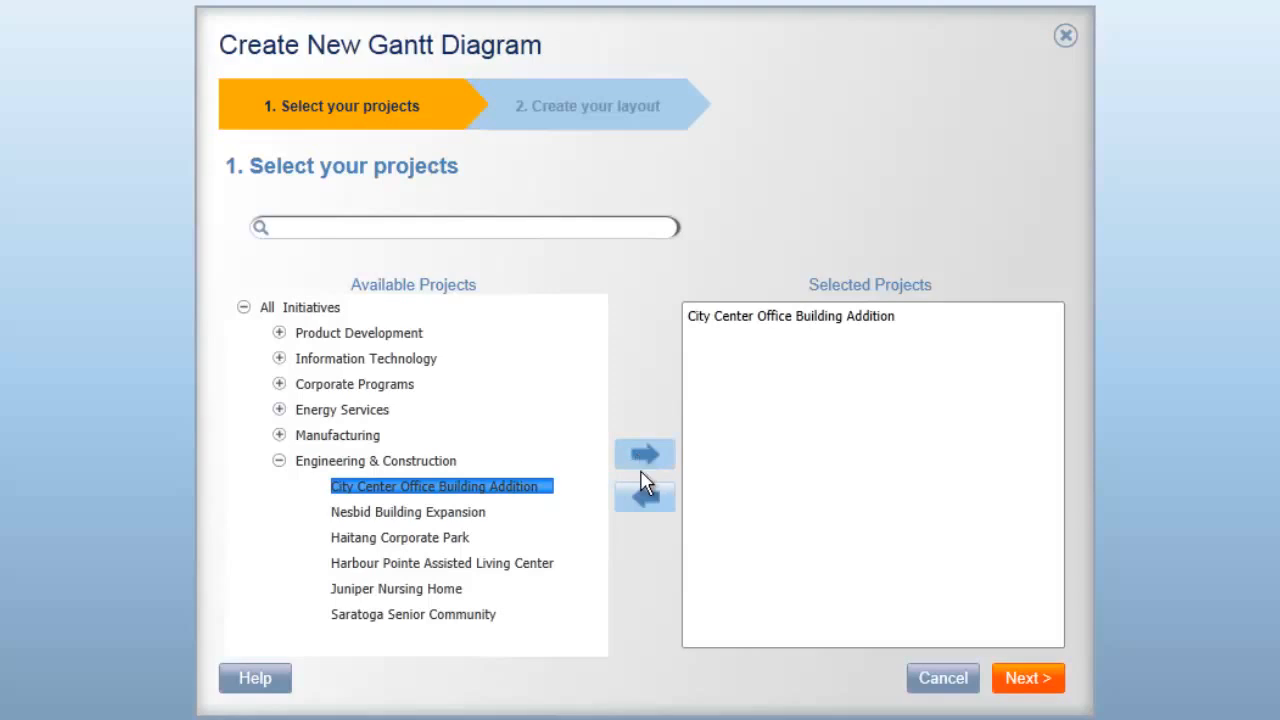
pyautogui.click(1035, 679)
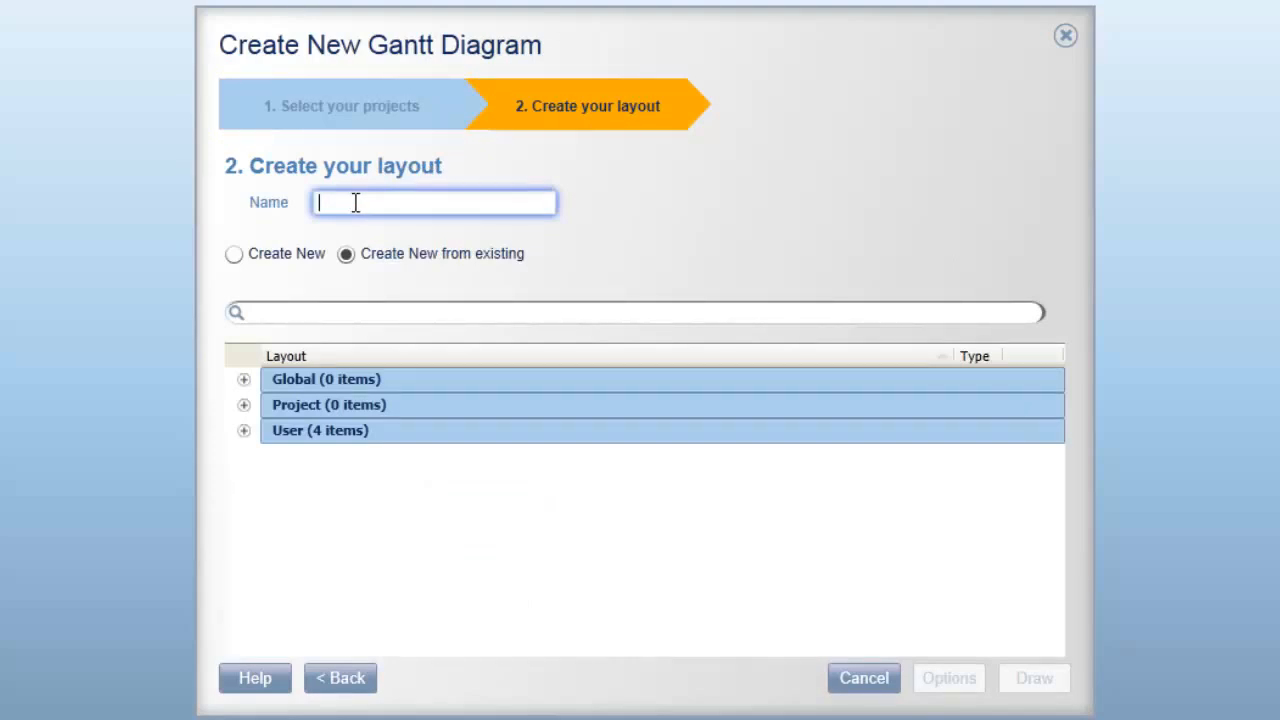
# Create a new layout from scratch named My Layout and draw the Gantt chart
pyautogui.click(243, 431)
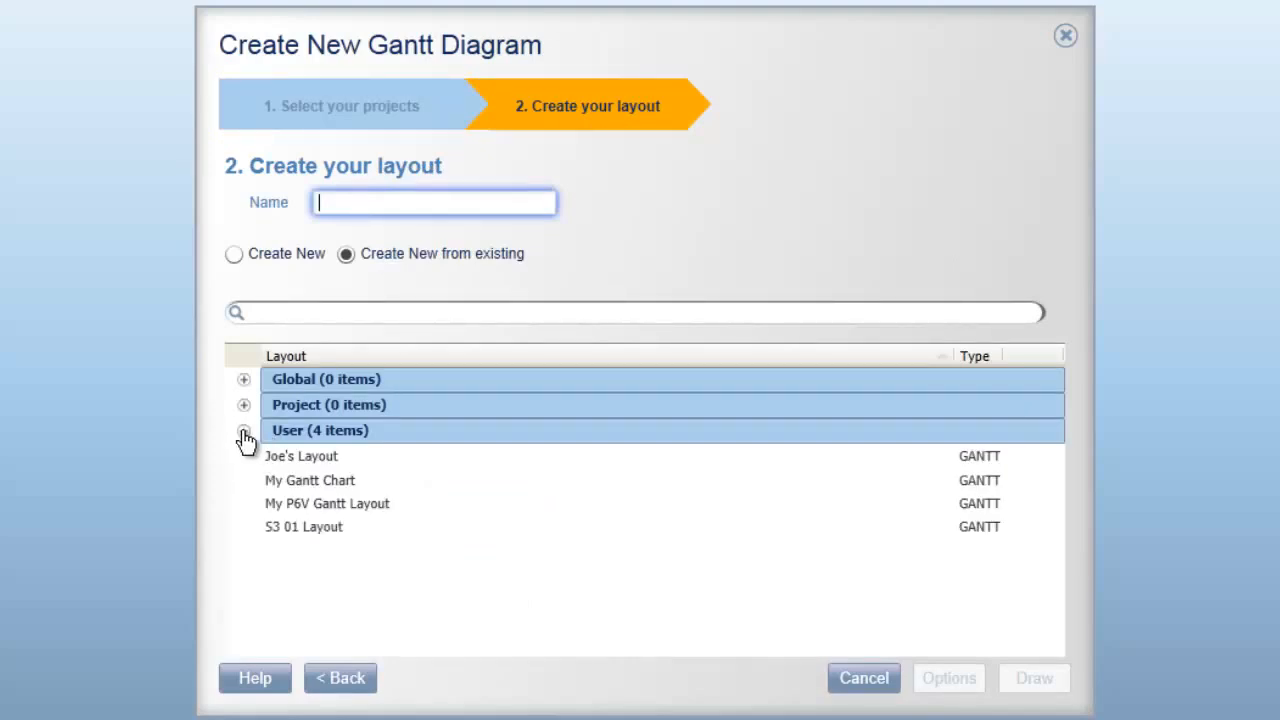
pyautogui.click(234, 254)
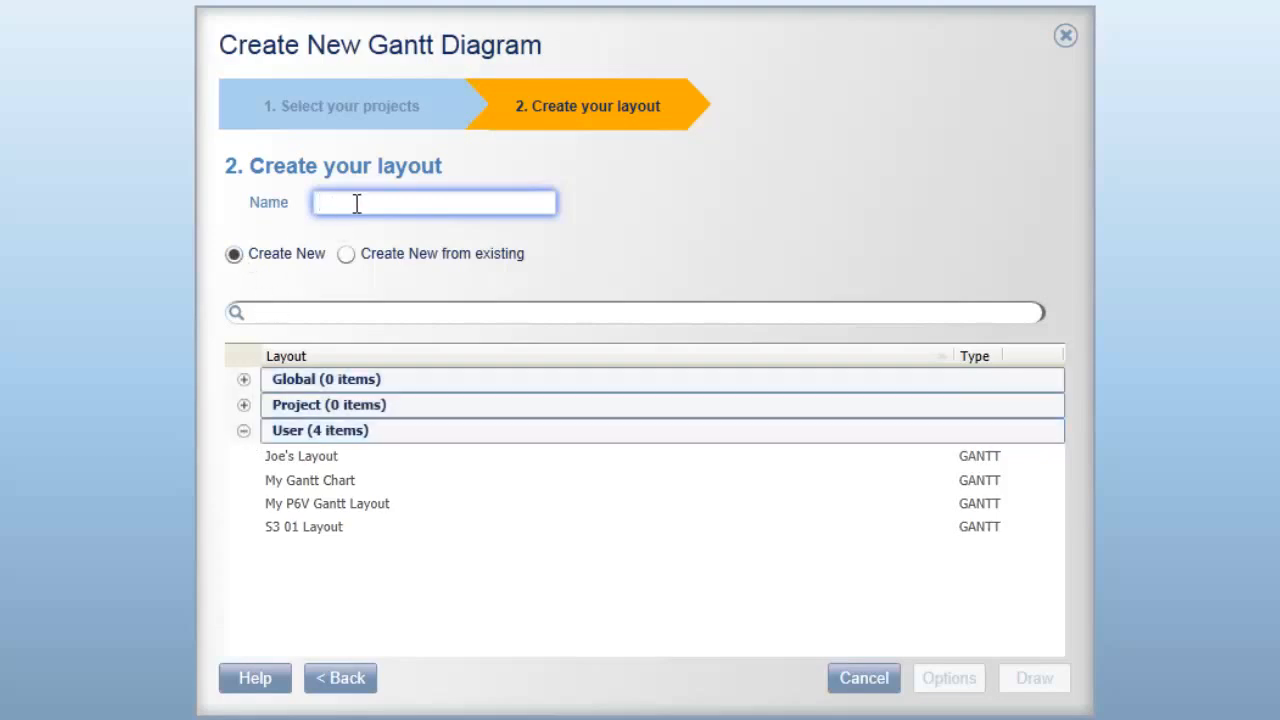
pyautogui.write('My')
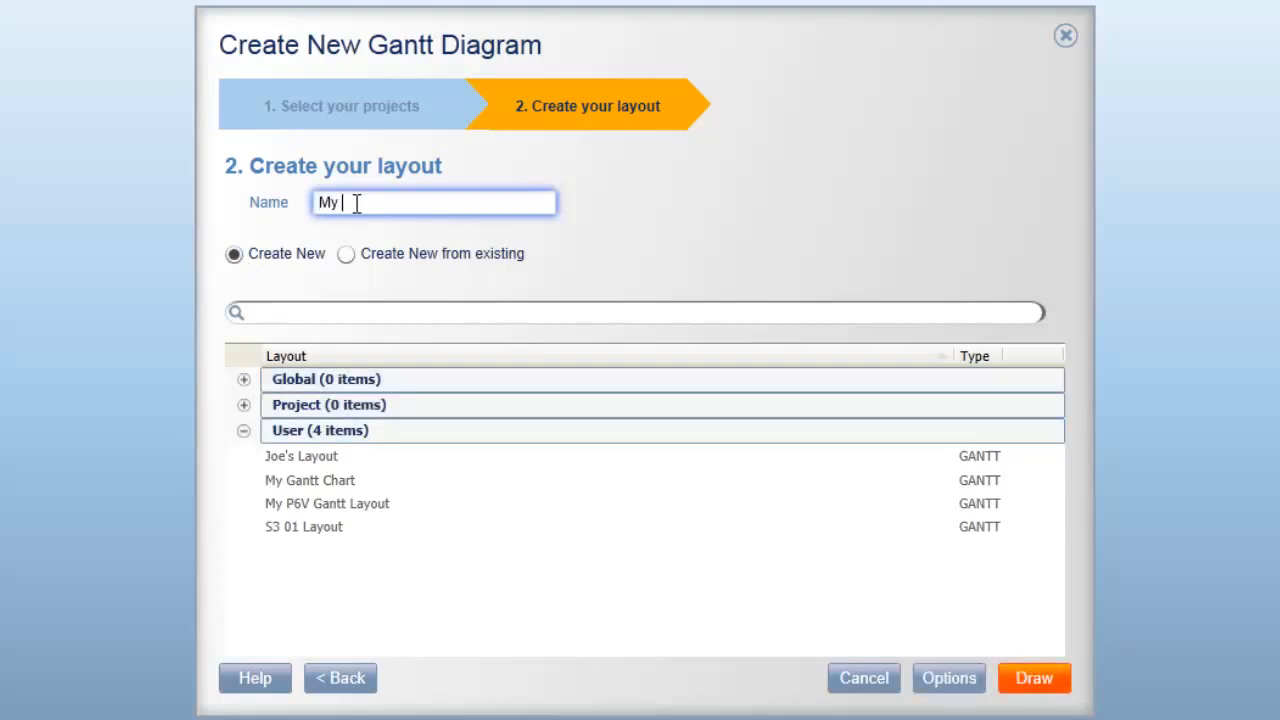
pyautogui.write(' Layout')
pyautogui.click(1036, 678)
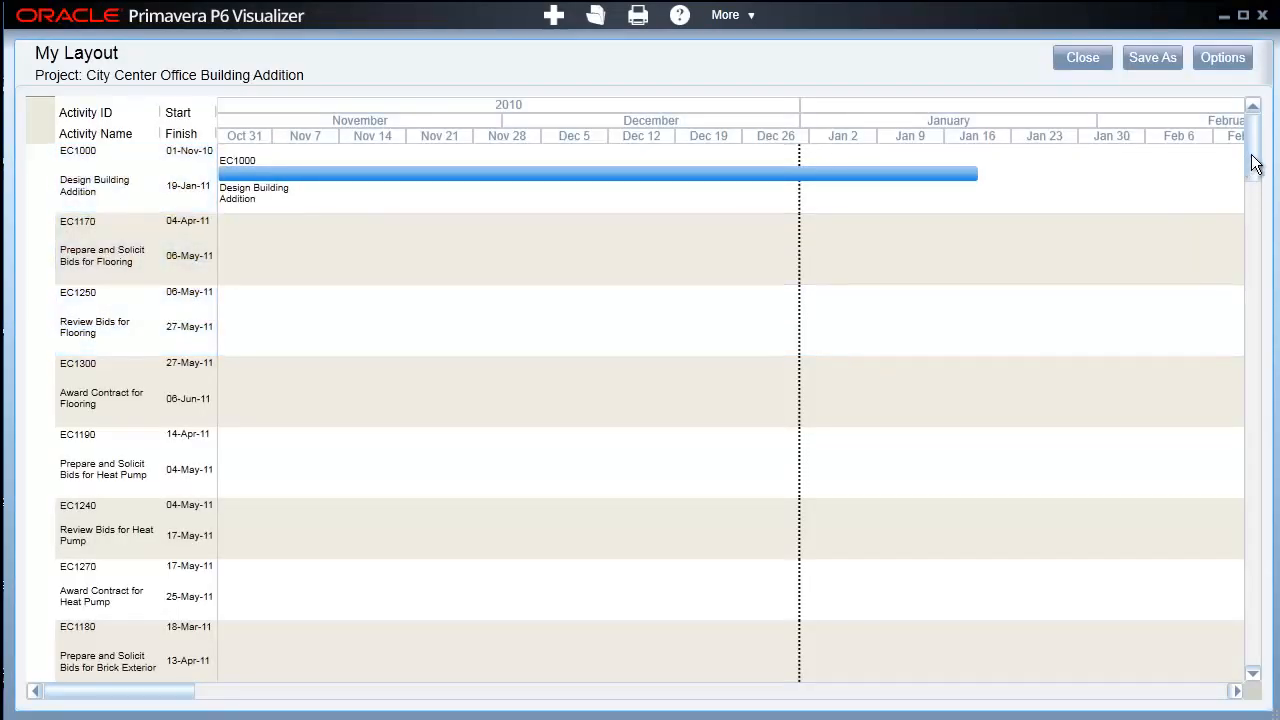
# Add the fields Activity % Complete in column 3, row 2 and Activity Status in column 4, row 2 to the layout's grid
pyautogui.moveTo(1250, 168); pyautogui.dragTo(1255, 188)
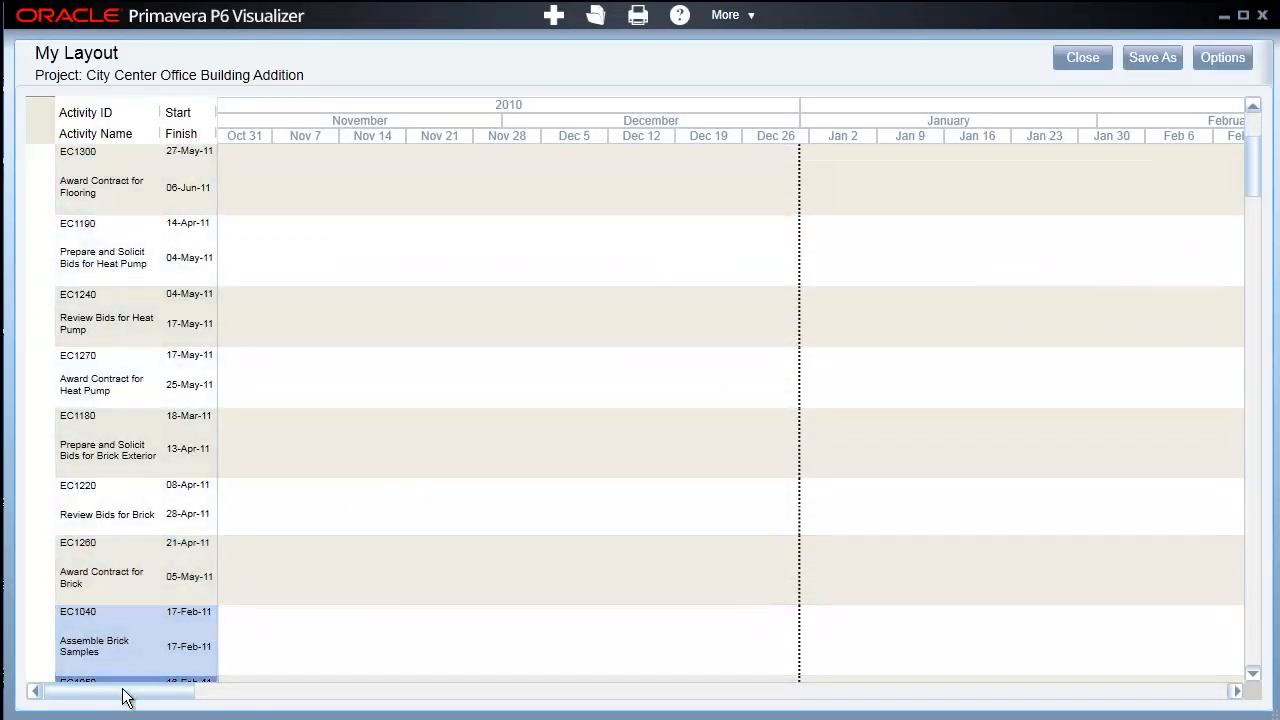
pyautogui.moveTo(123, 692); pyautogui.dragTo(280, 709)
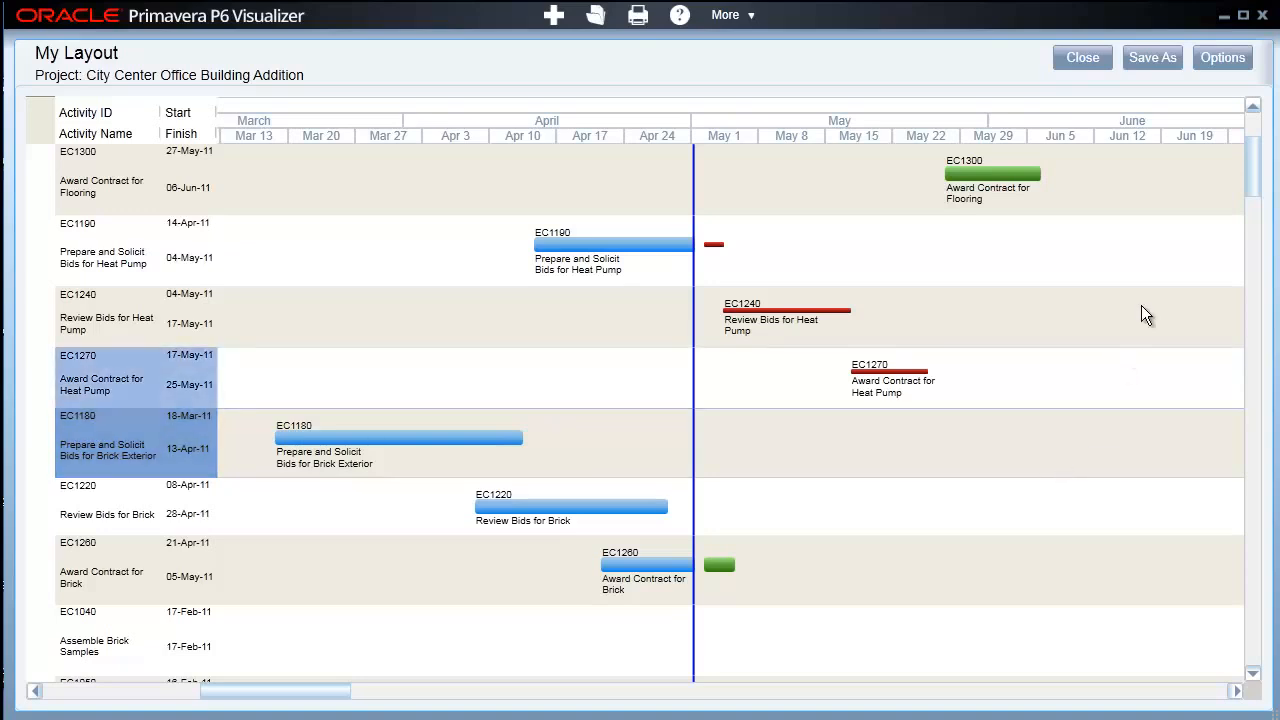
pyautogui.click(1221, 60)
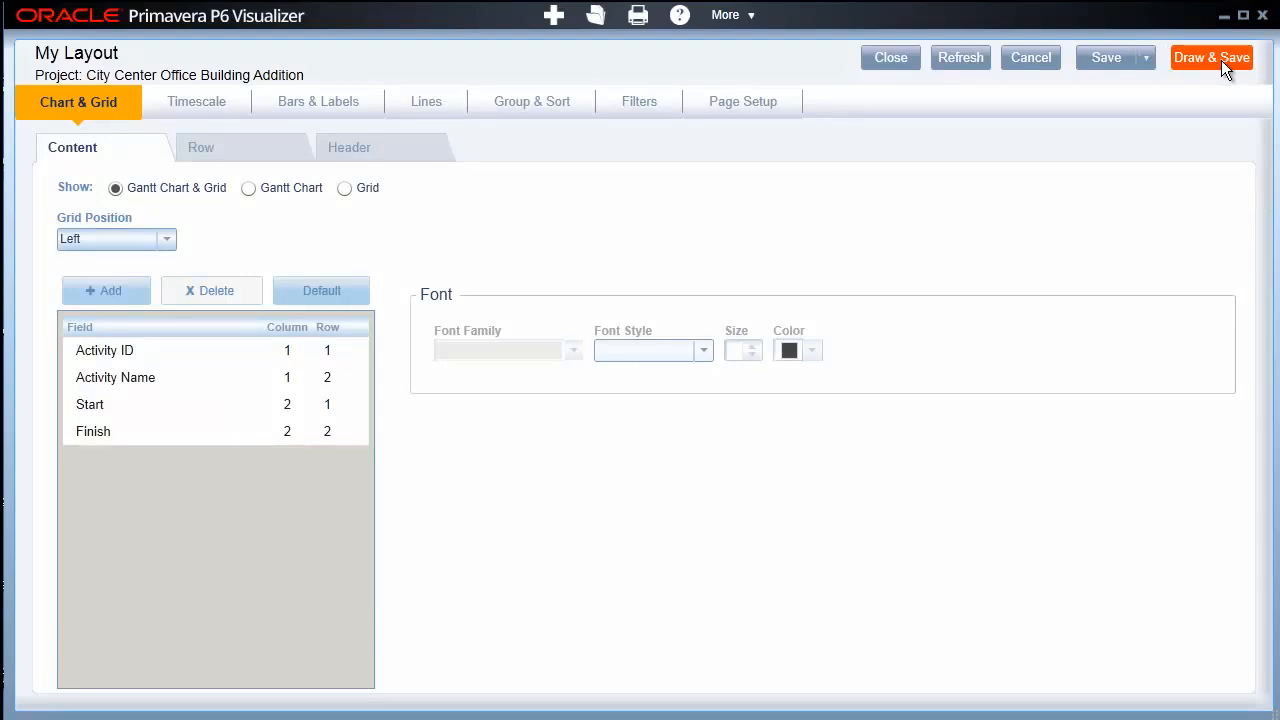
pyautogui.click(151, 357)
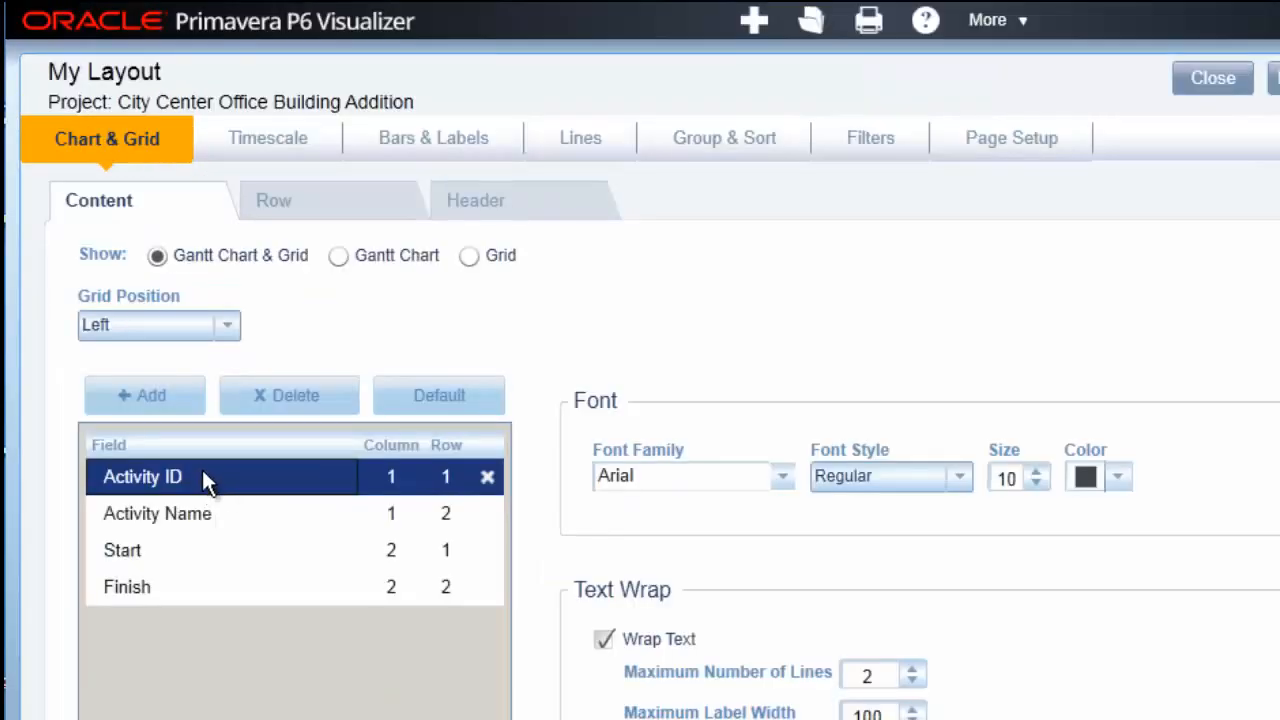
pyautogui.click(152, 399)
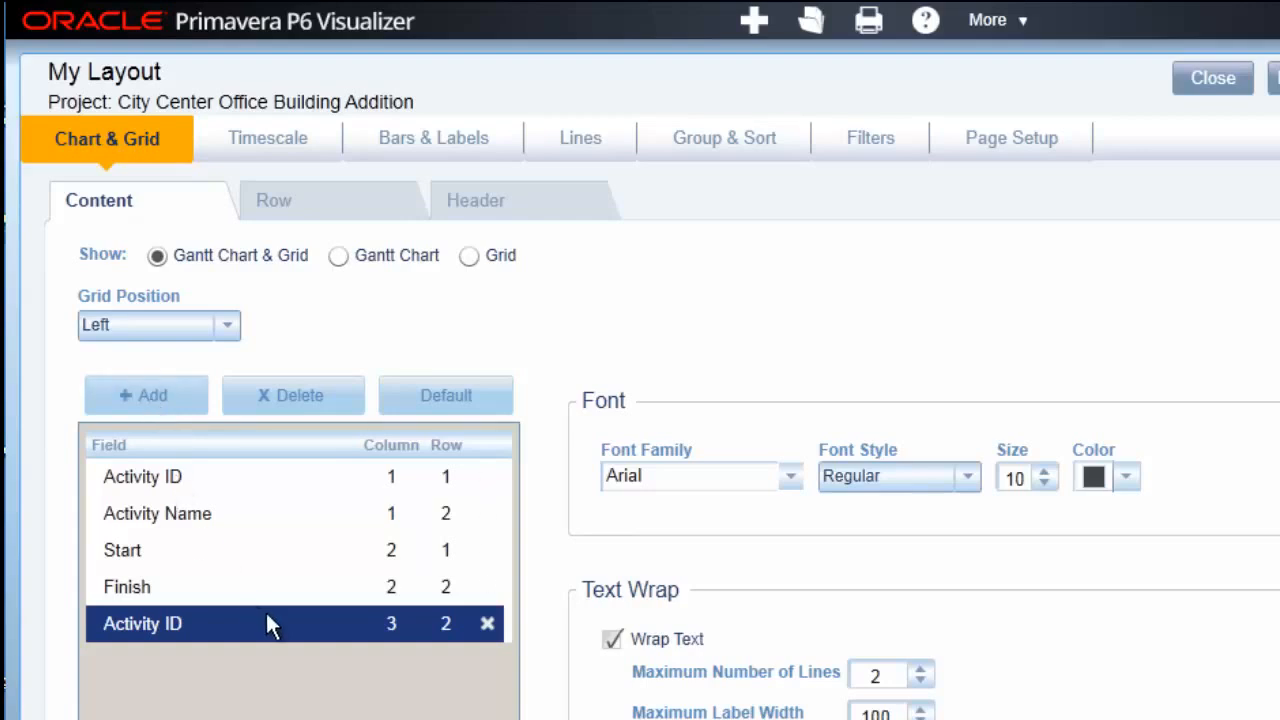
pyautogui.click(320, 627)
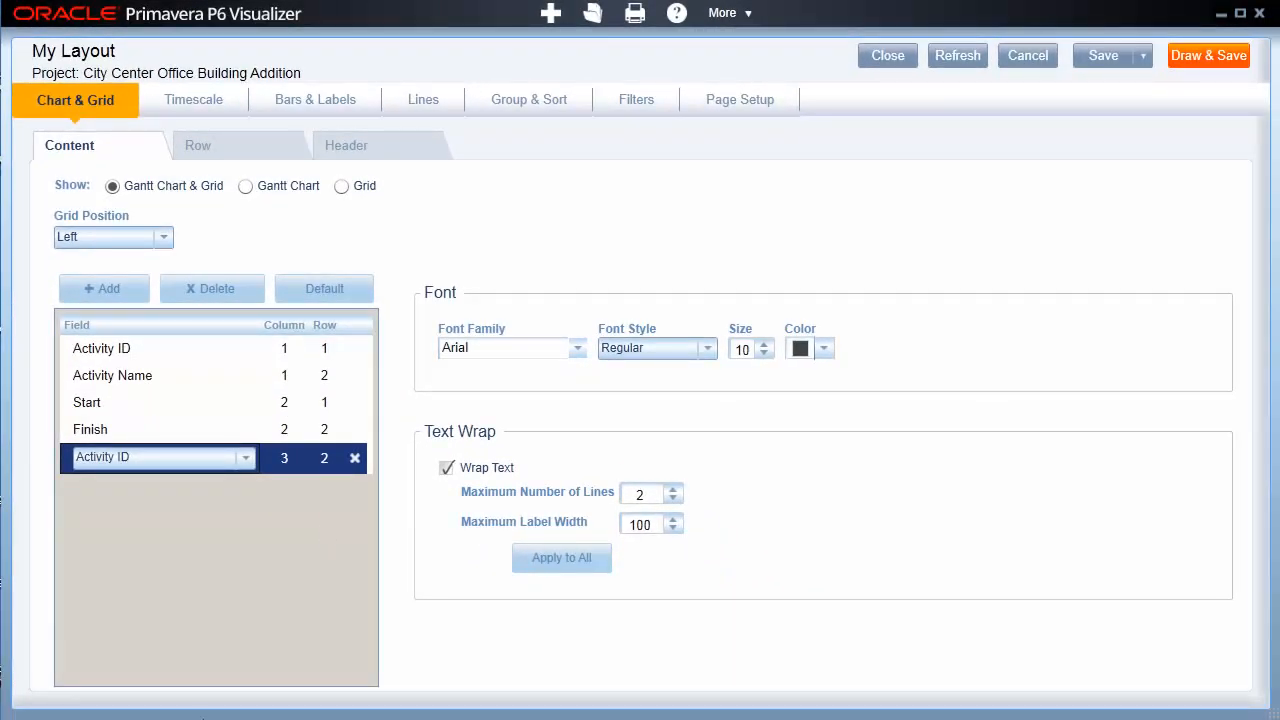
pyautogui.hotkey('ctrl', 'a')
pyautogui.press('BackSpace')
pyautogui.write('Activity % Complete')
pyautogui.click(108, 292)
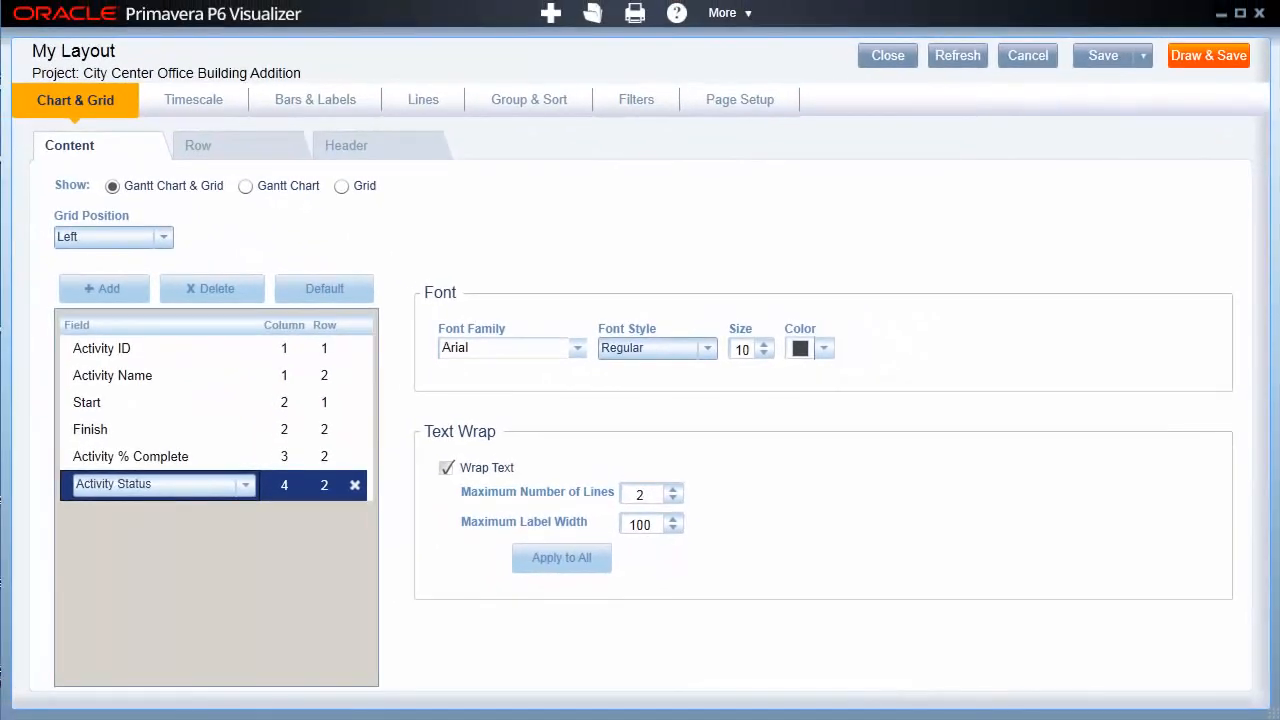
# Add a timescale zoom area with custom dates from 06-Feb-11 to 28-Feb-11 and an orange background color
pyautogui.click(195, 103)
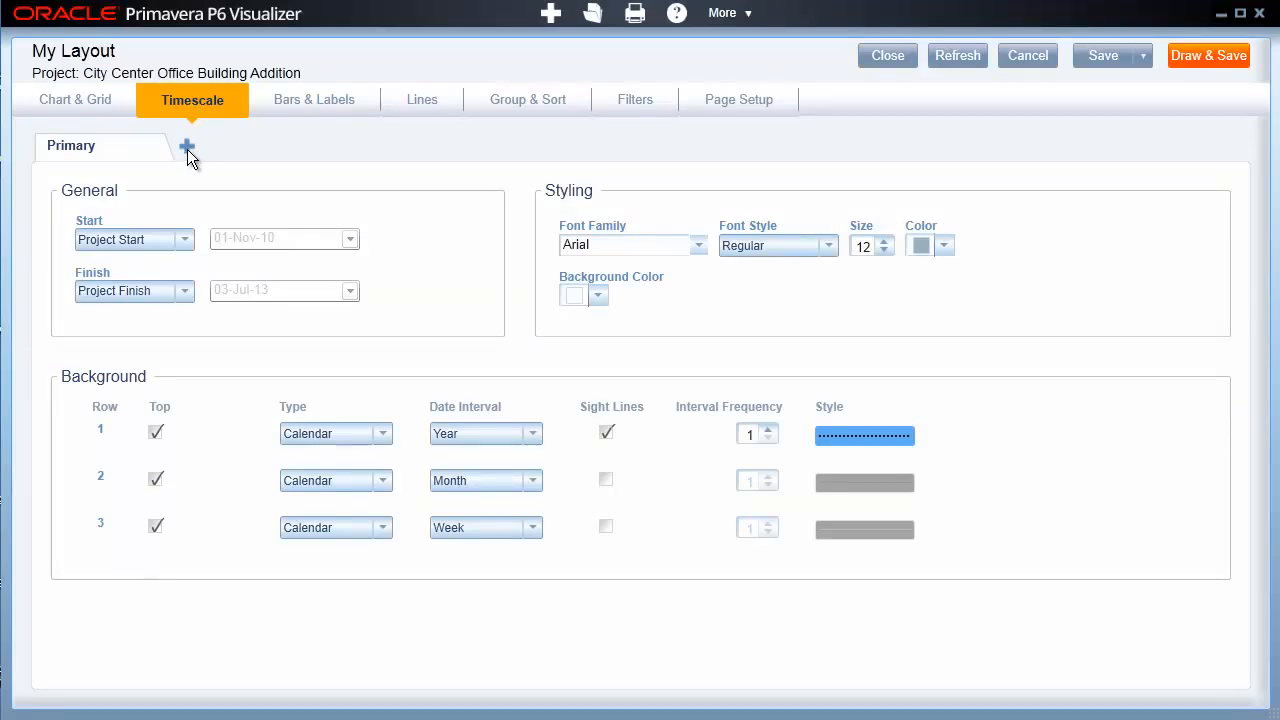
pyautogui.click(187, 149)
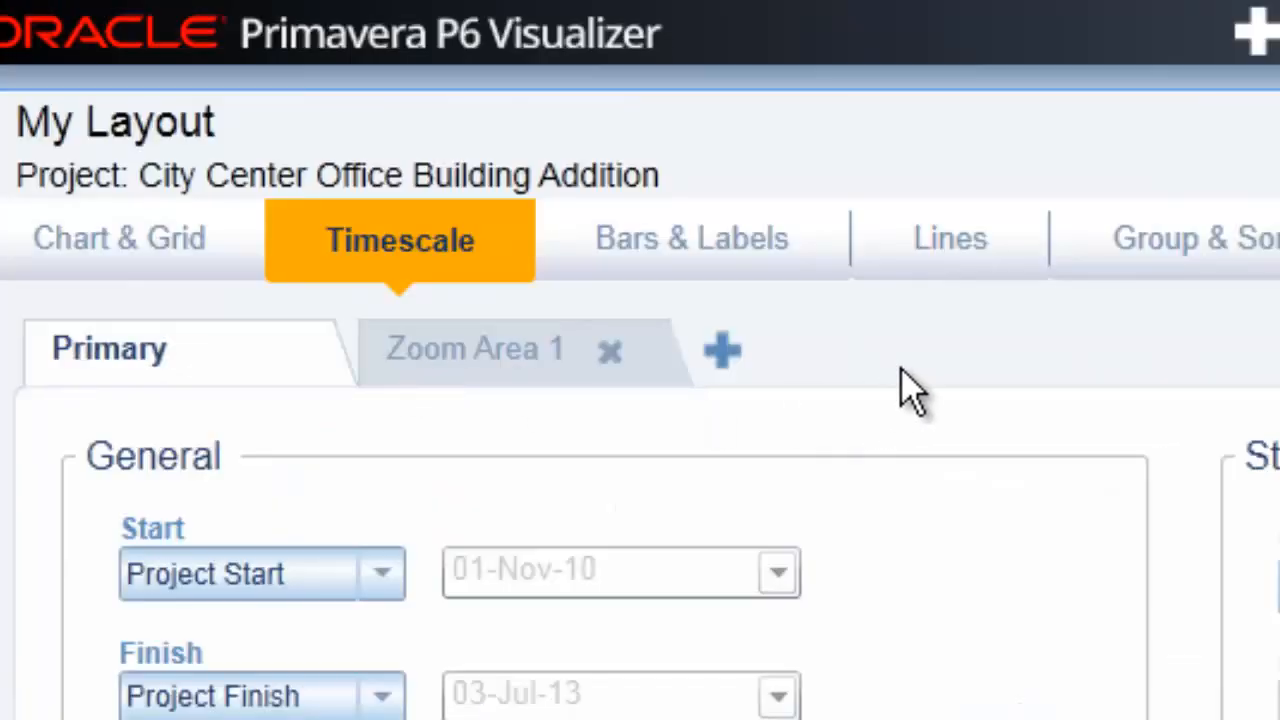
pyautogui.click(512, 362)
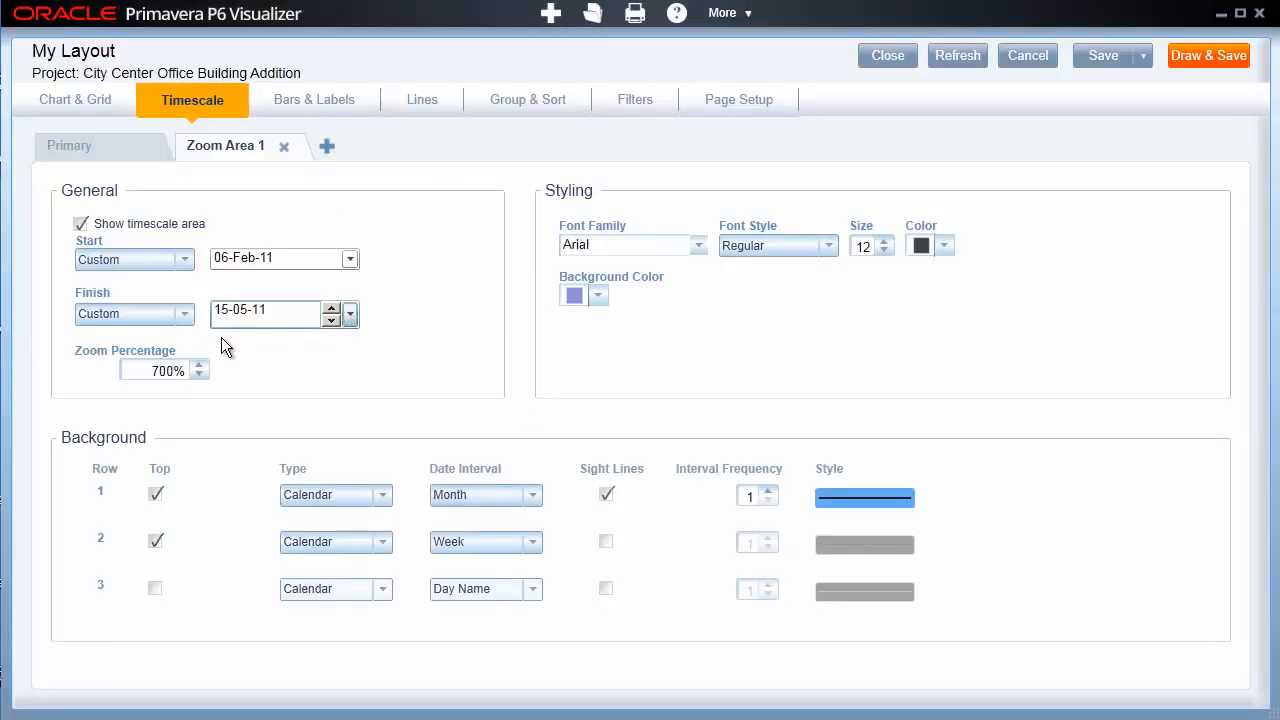
pyautogui.click(249, 462)
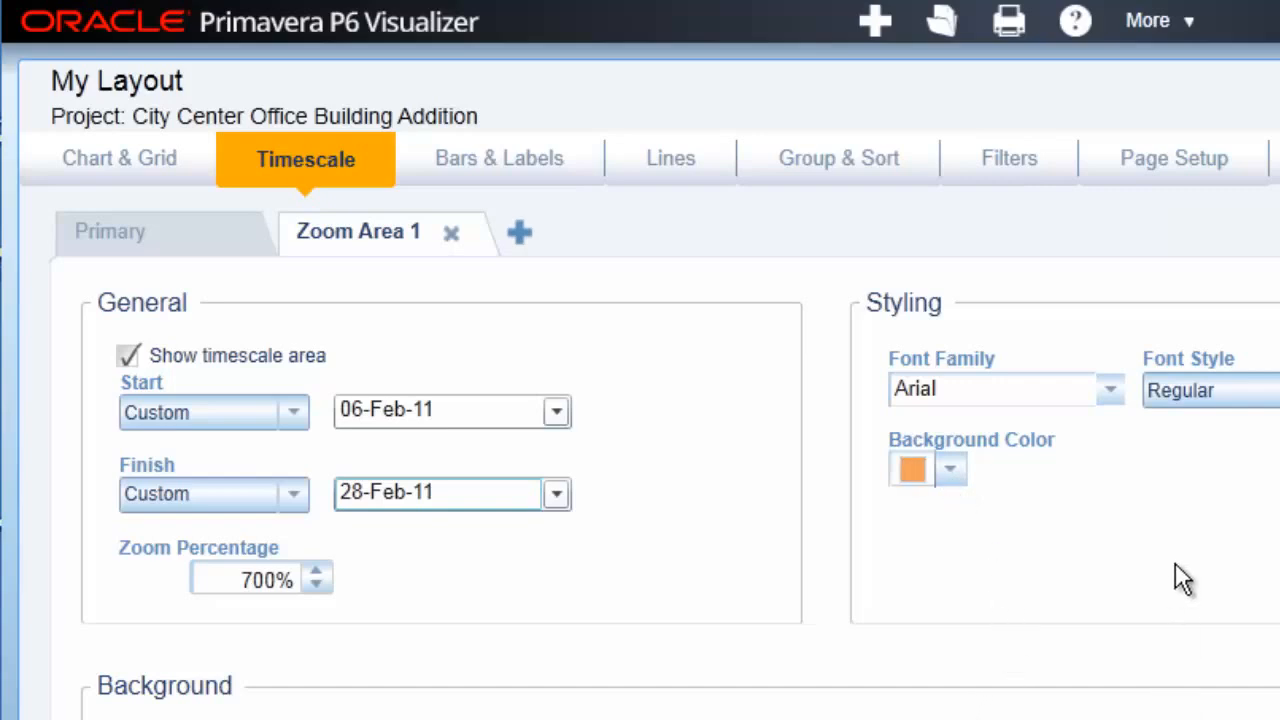
# Review the bar definitions in My Layout, checking Actual Work, Remaining Work, Critical Remaining Work, Milestone, Summary and Global Labels in turn
pyautogui.click(498, 163)
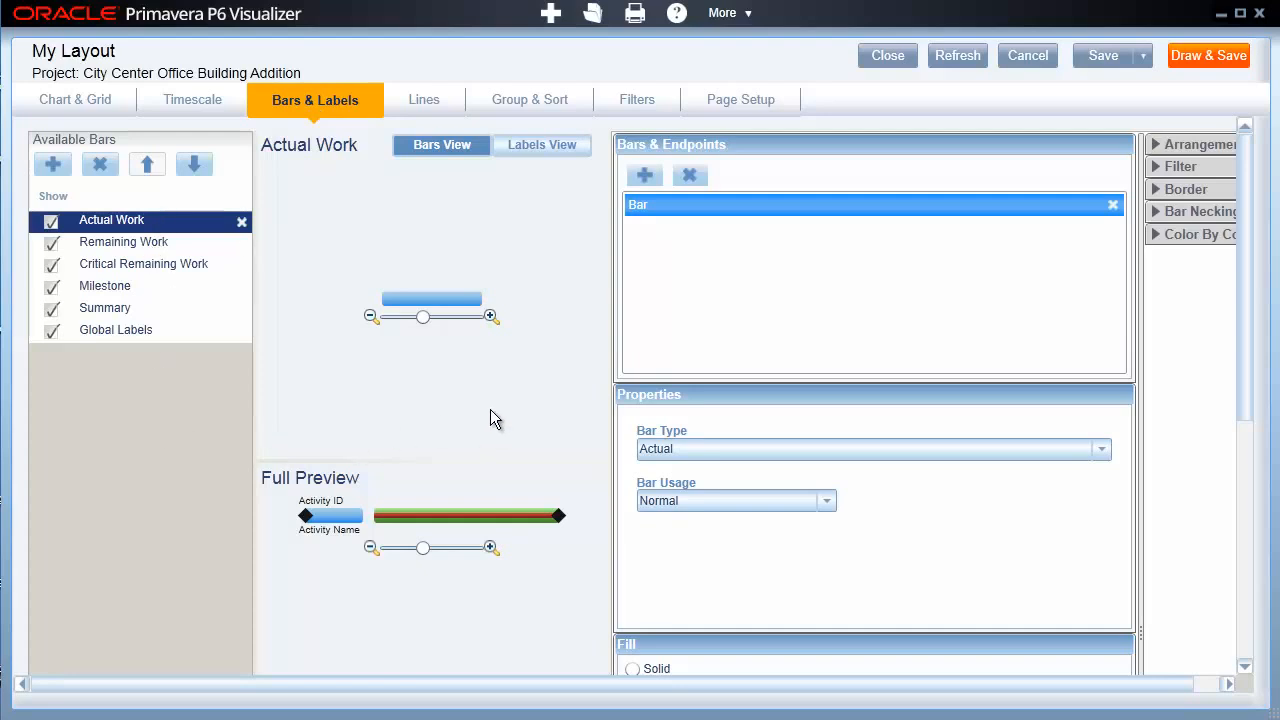
pyautogui.click(140, 245)
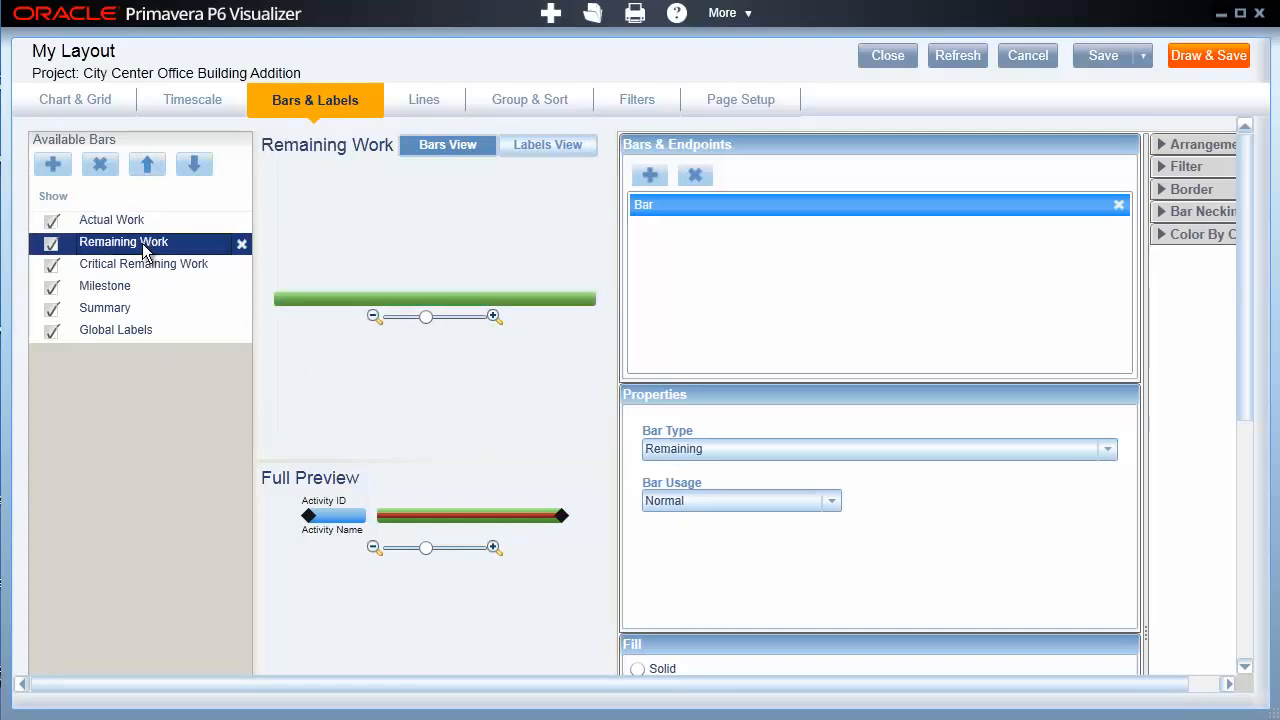
pyautogui.click(141, 266)
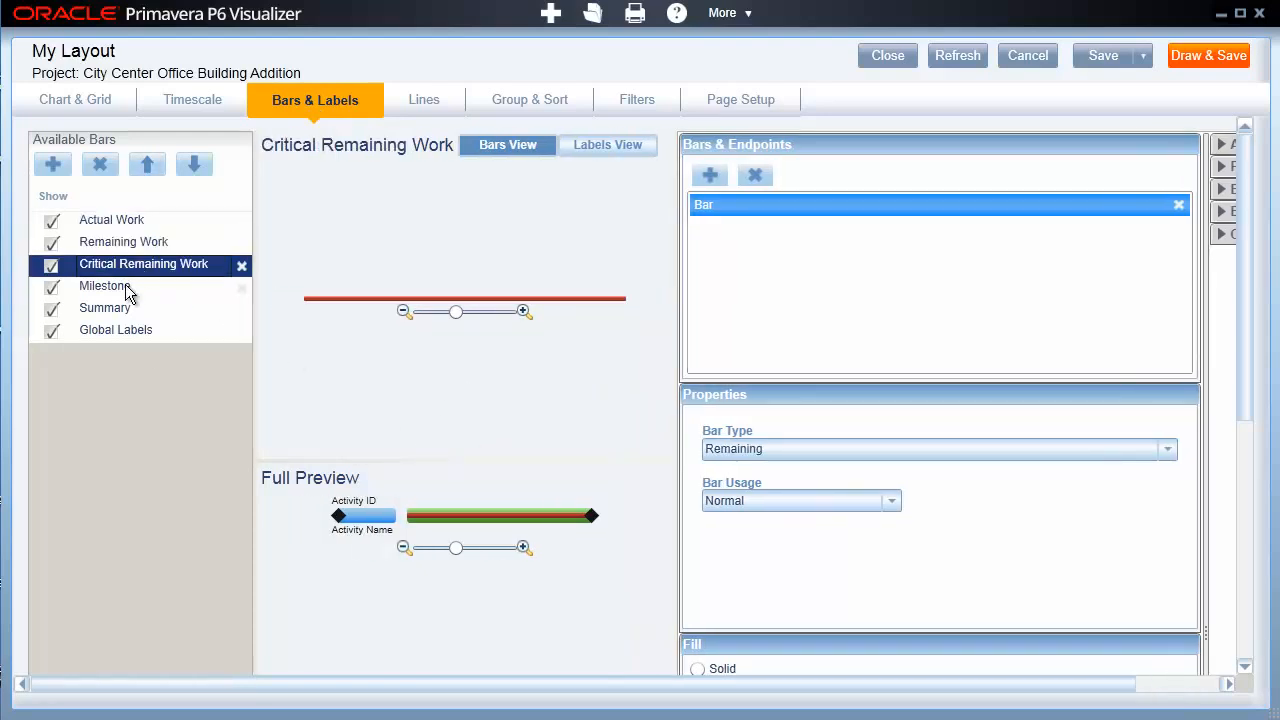
pyautogui.click(126, 289)
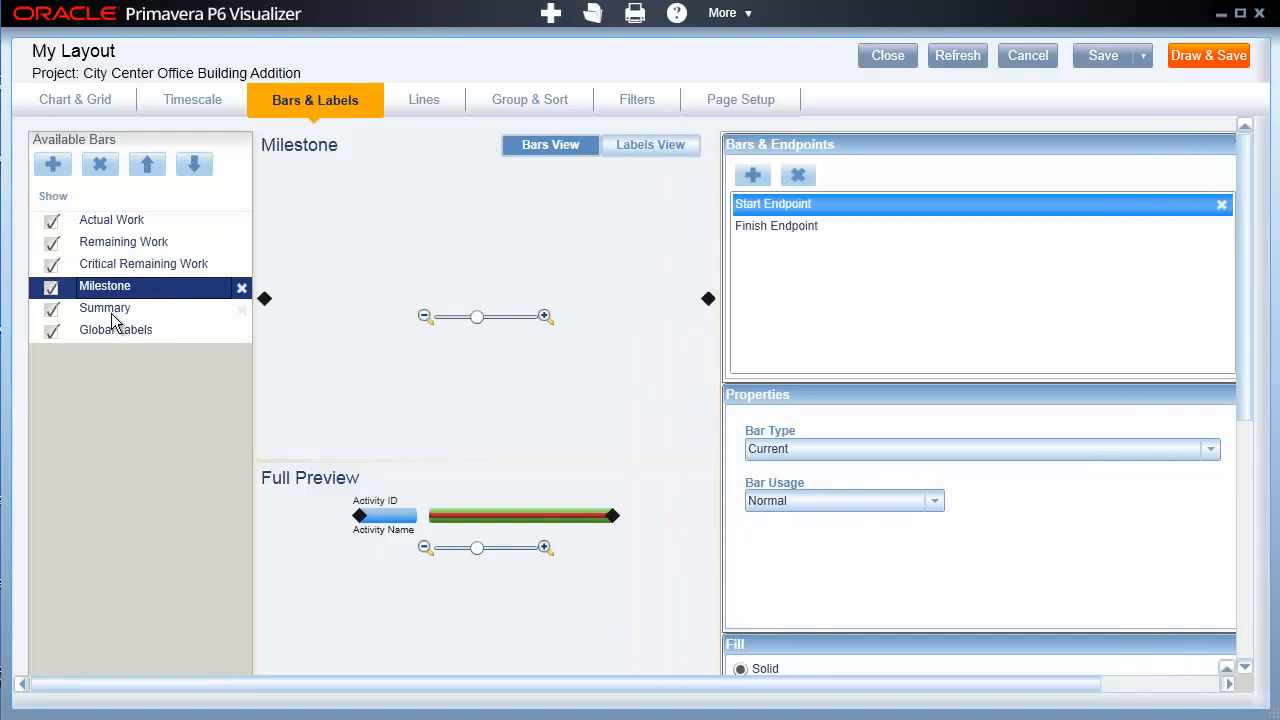
pyautogui.click(113, 318)
pyautogui.click(113, 333)
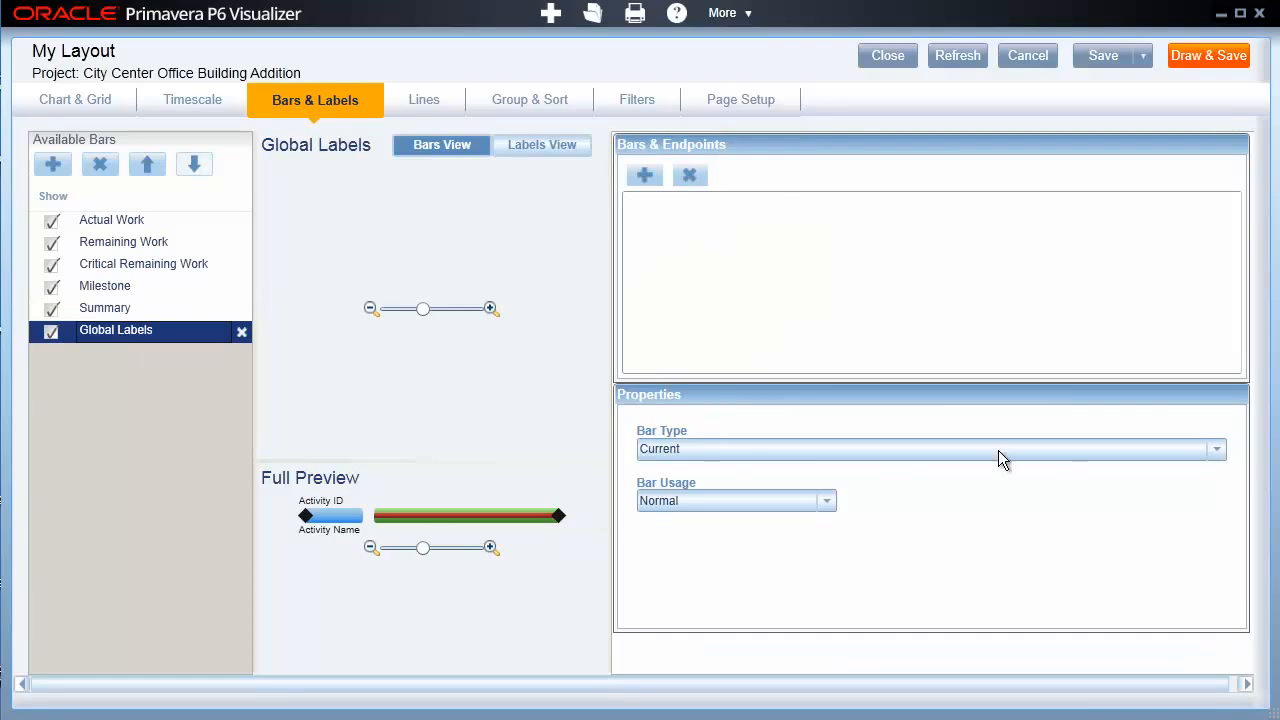
pyautogui.click(133, 224)
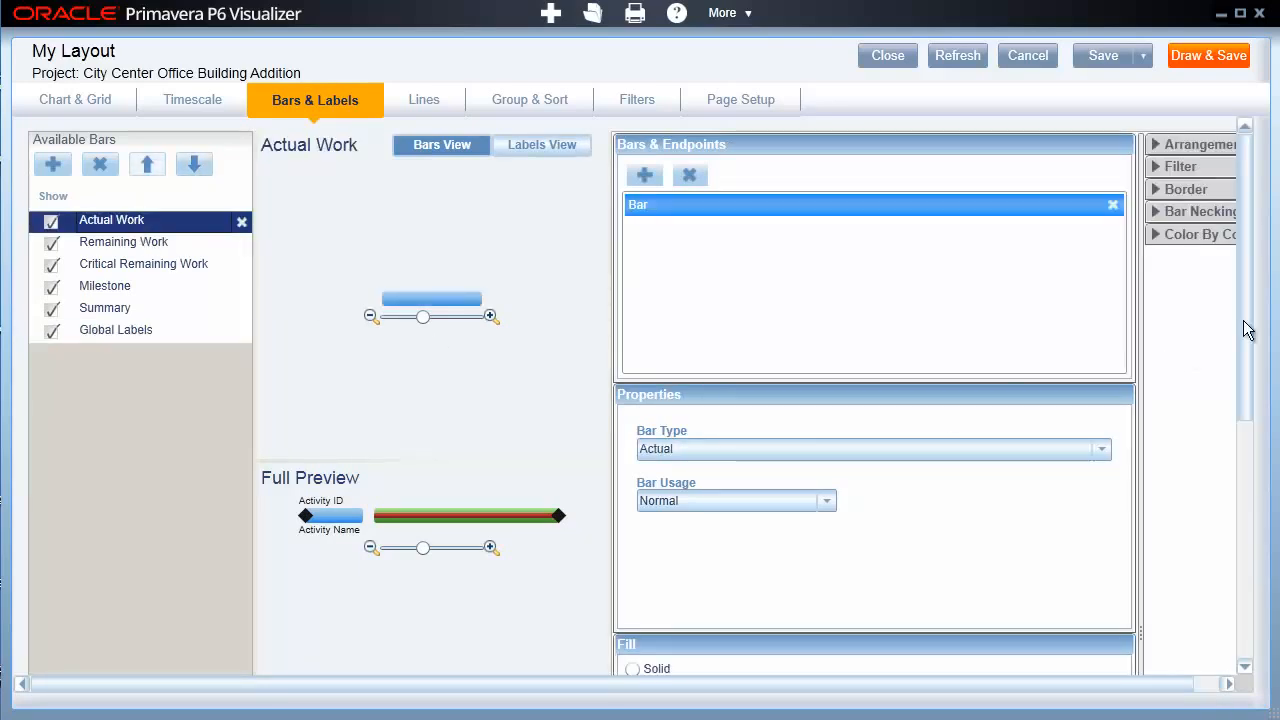
pyautogui.moveTo(1243, 329); pyautogui.dragTo(1246, 274)
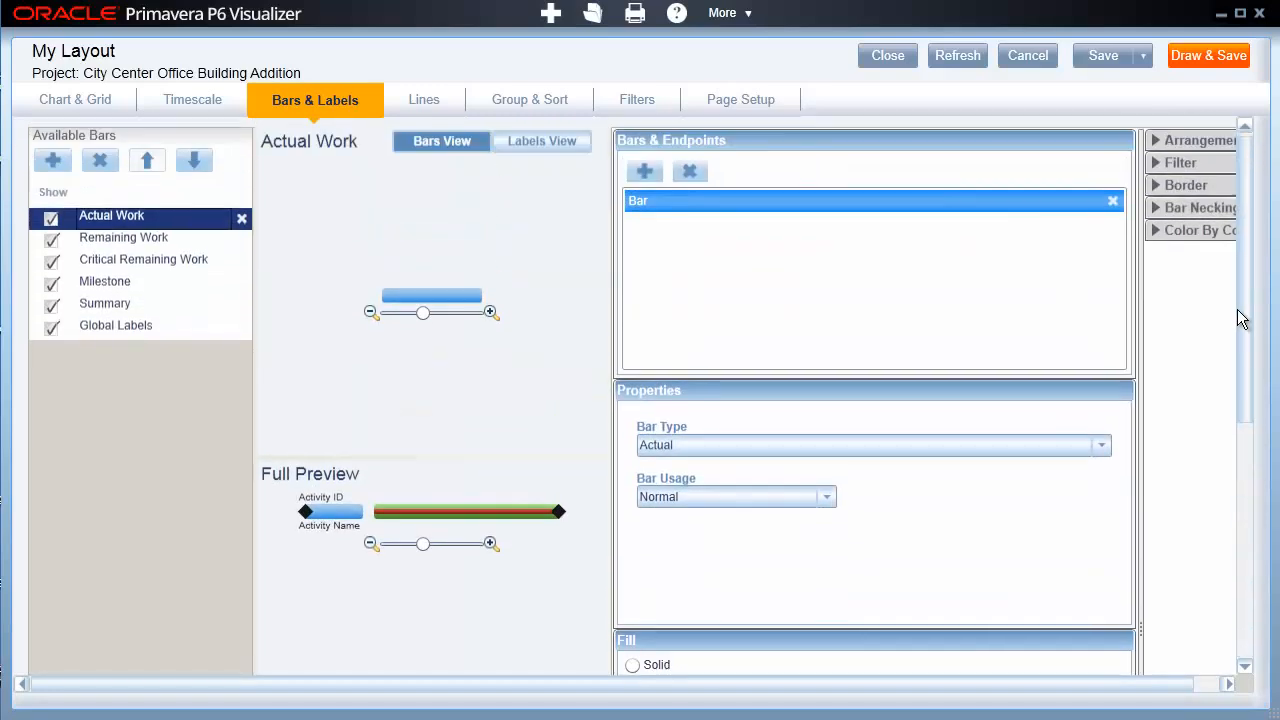
# Look at the relationship line options and add a grouping by WBS Name to My Layout
pyautogui.click(420, 101)
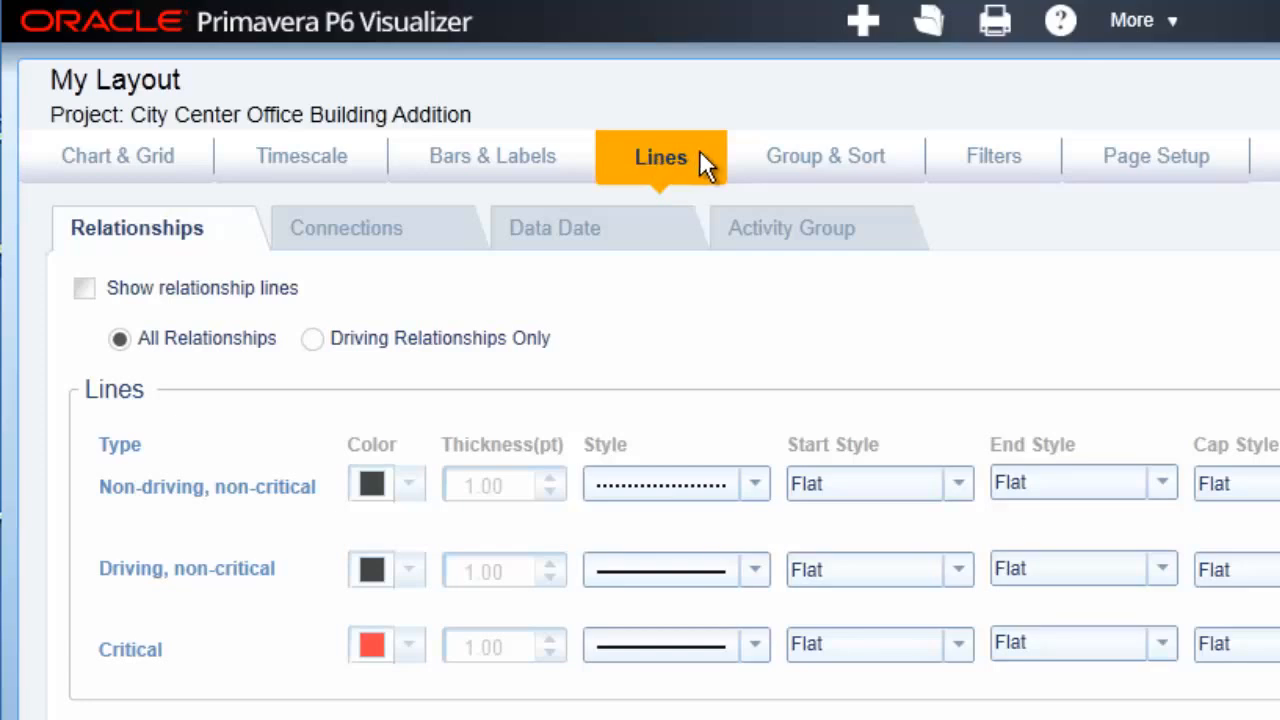
pyautogui.click(842, 158)
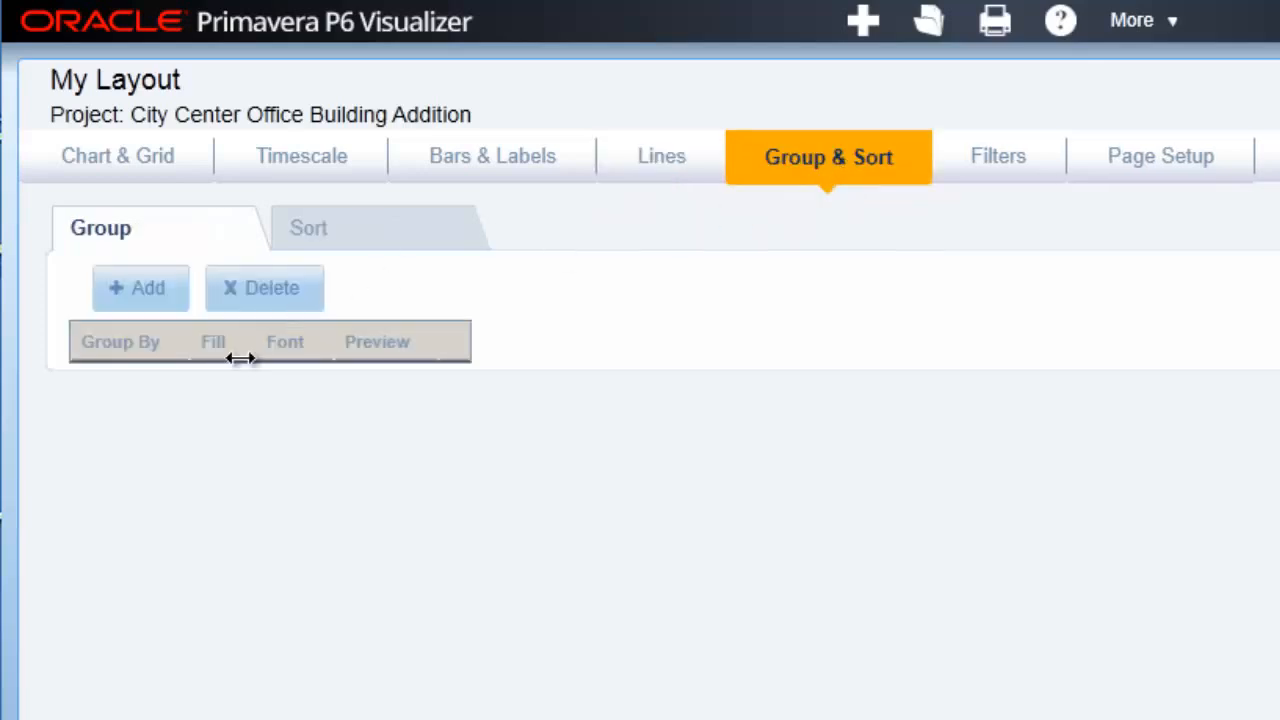
pyautogui.click(148, 288)
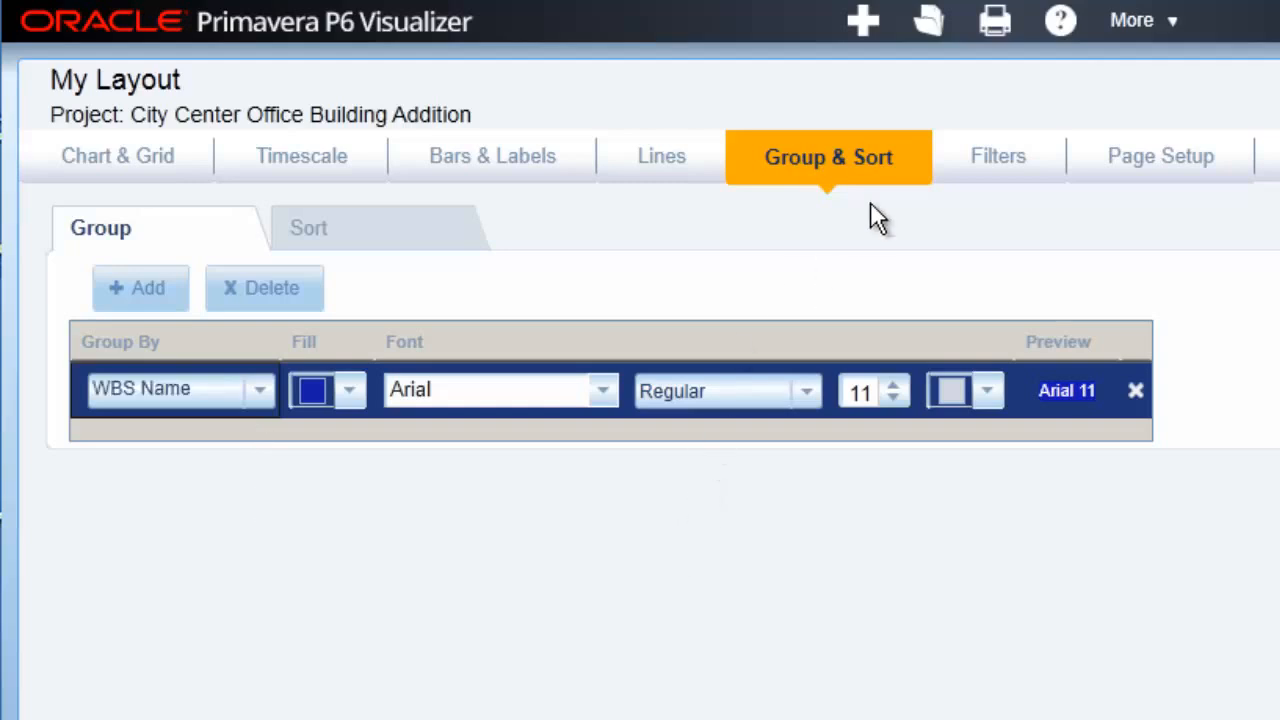
# Review My Layout's filters and its page setup, including the paper and margin options, title block header and footer, and spacing
pyautogui.click(996, 155)
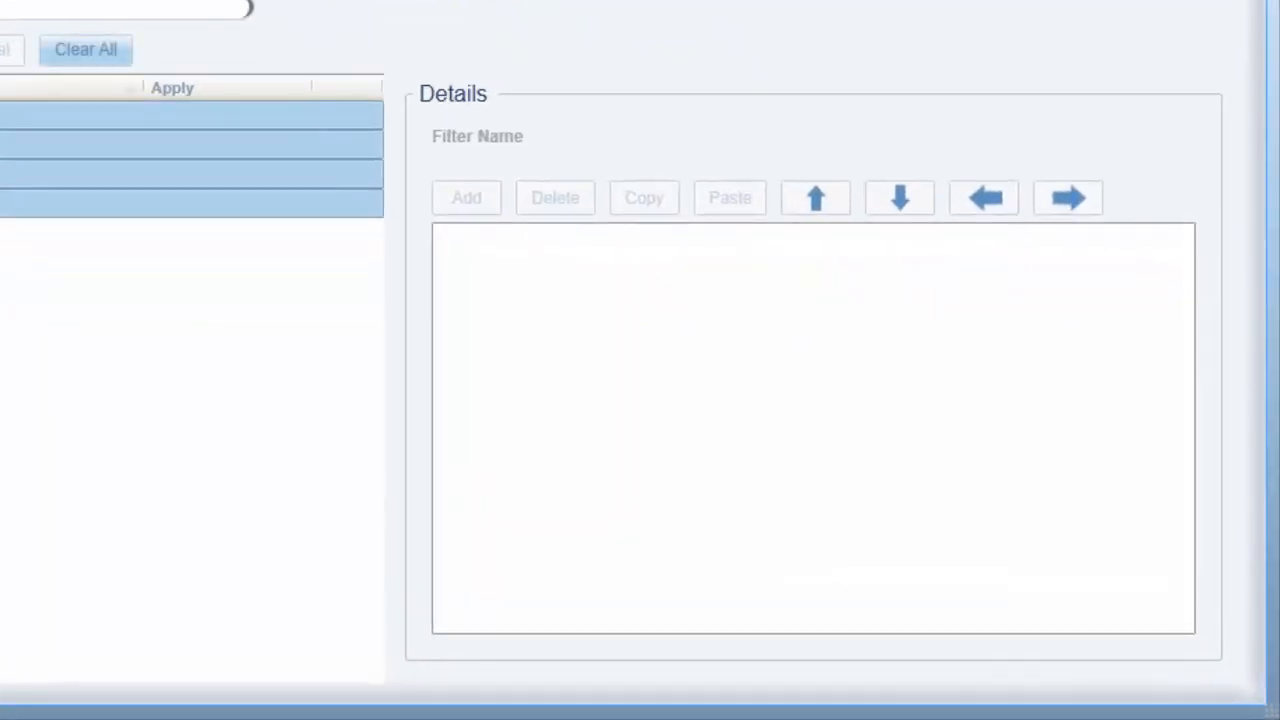
pyautogui.click(190, 203)
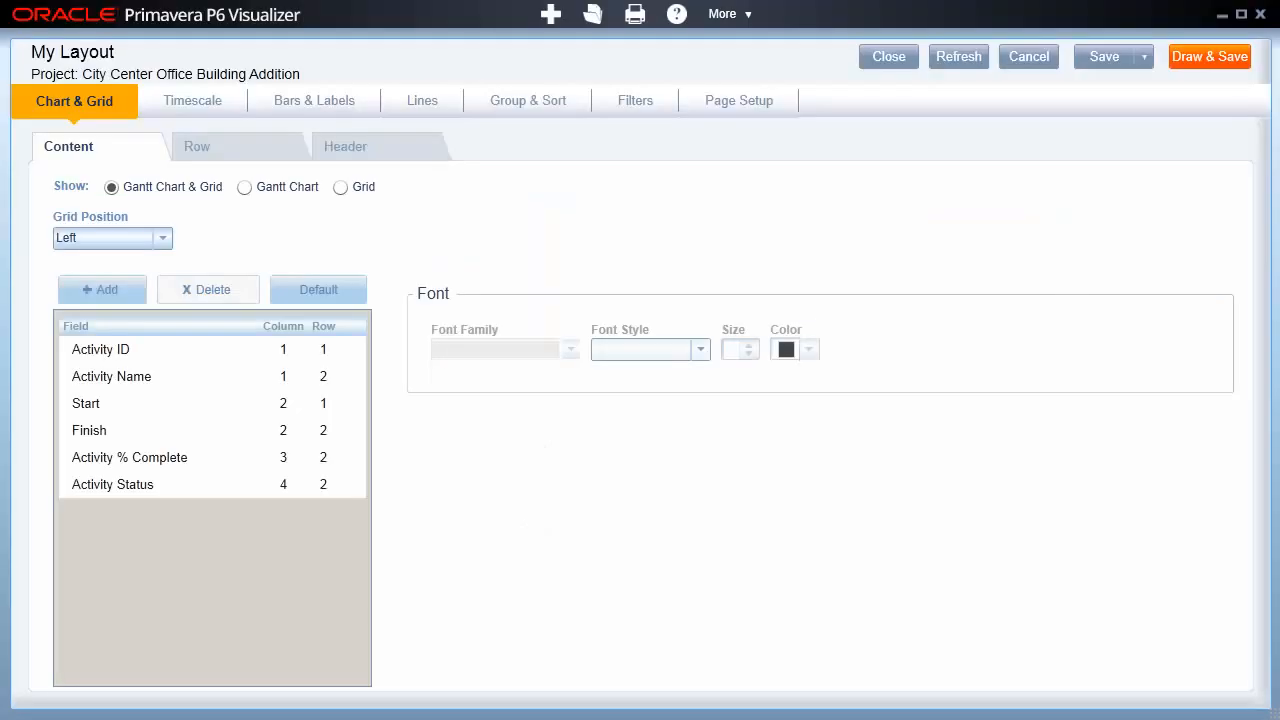
pyautogui.click(746, 103)
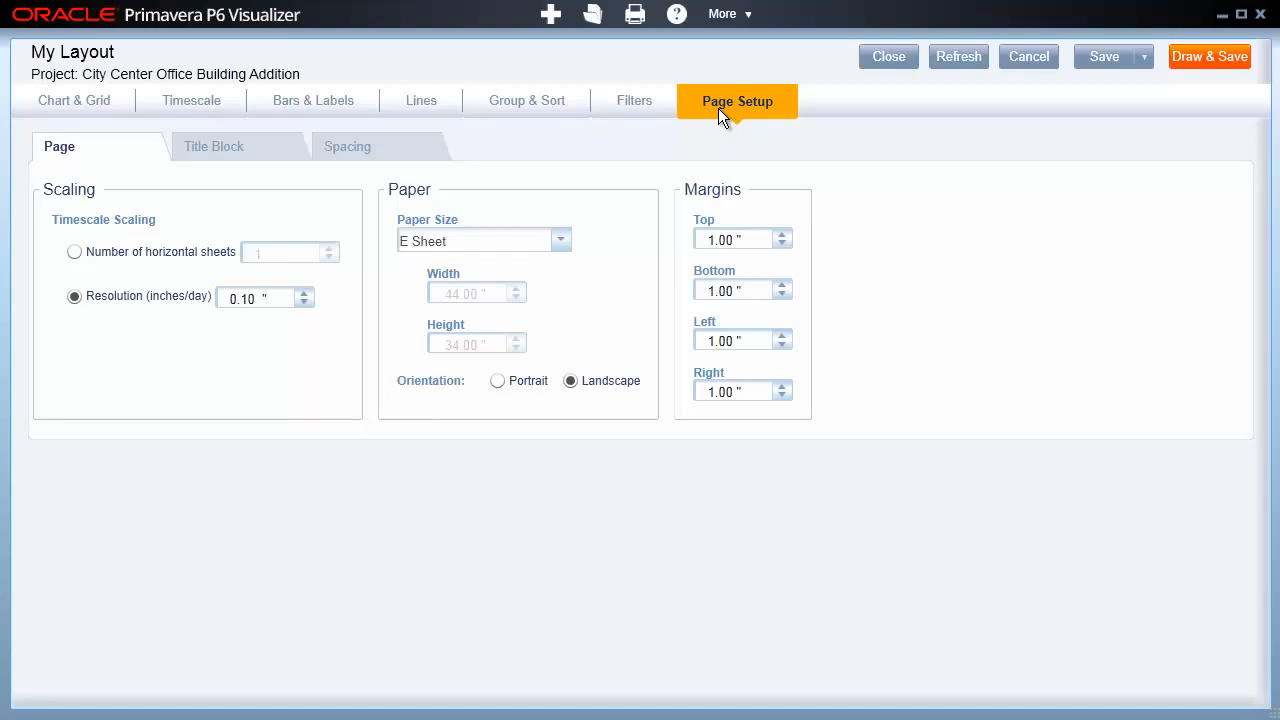
pyautogui.click(261, 150)
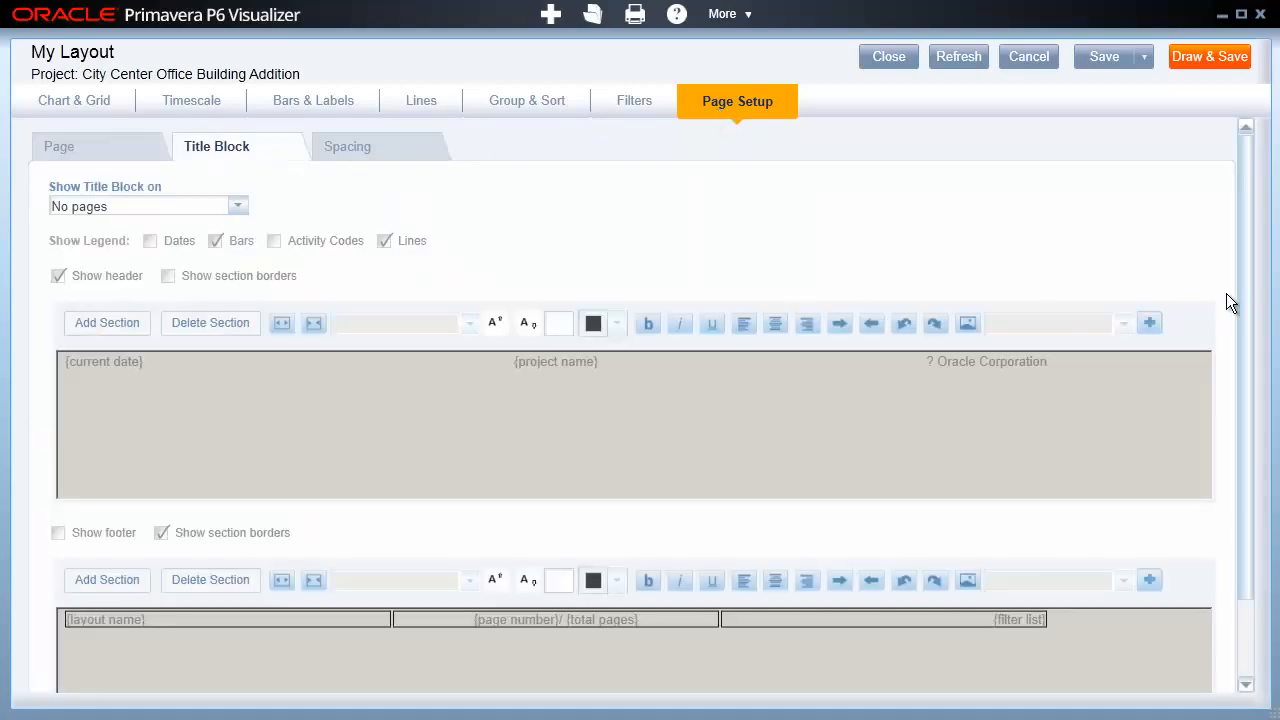
pyautogui.scroll(-3, 1257, 323)
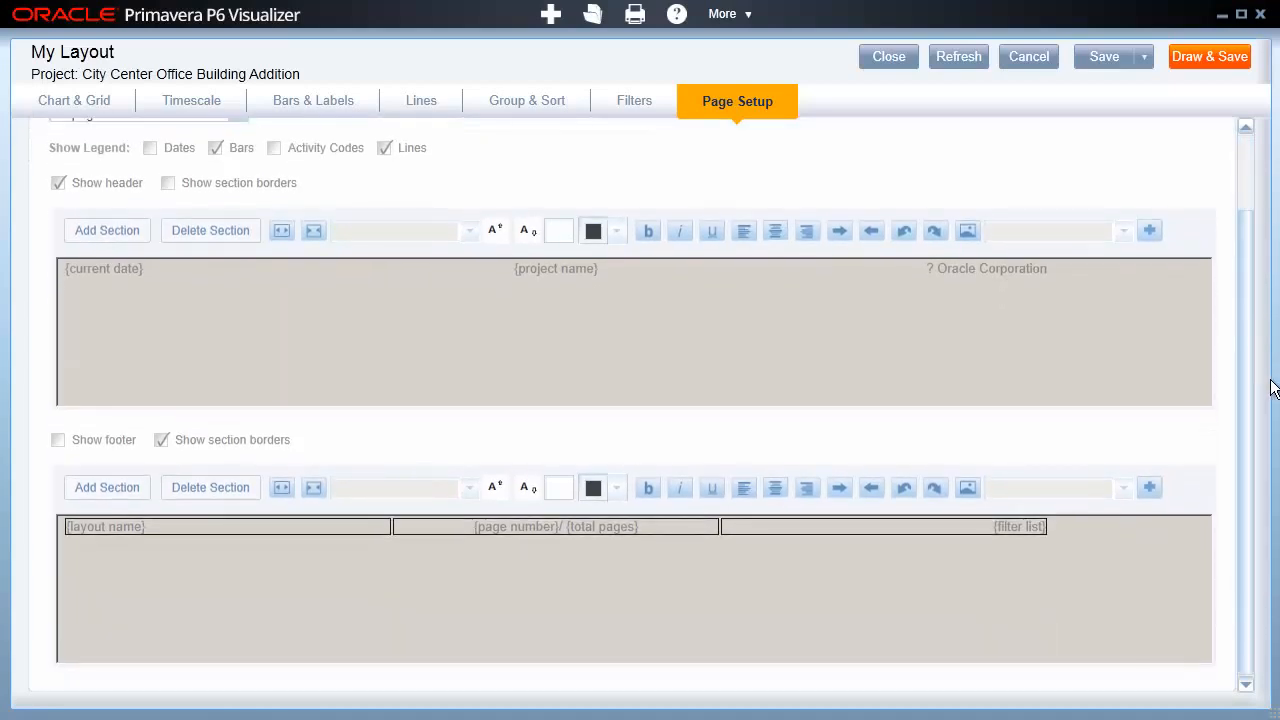
pyautogui.scroll(2, 1270, 302)
pyautogui.scroll(1, 1272, 302)
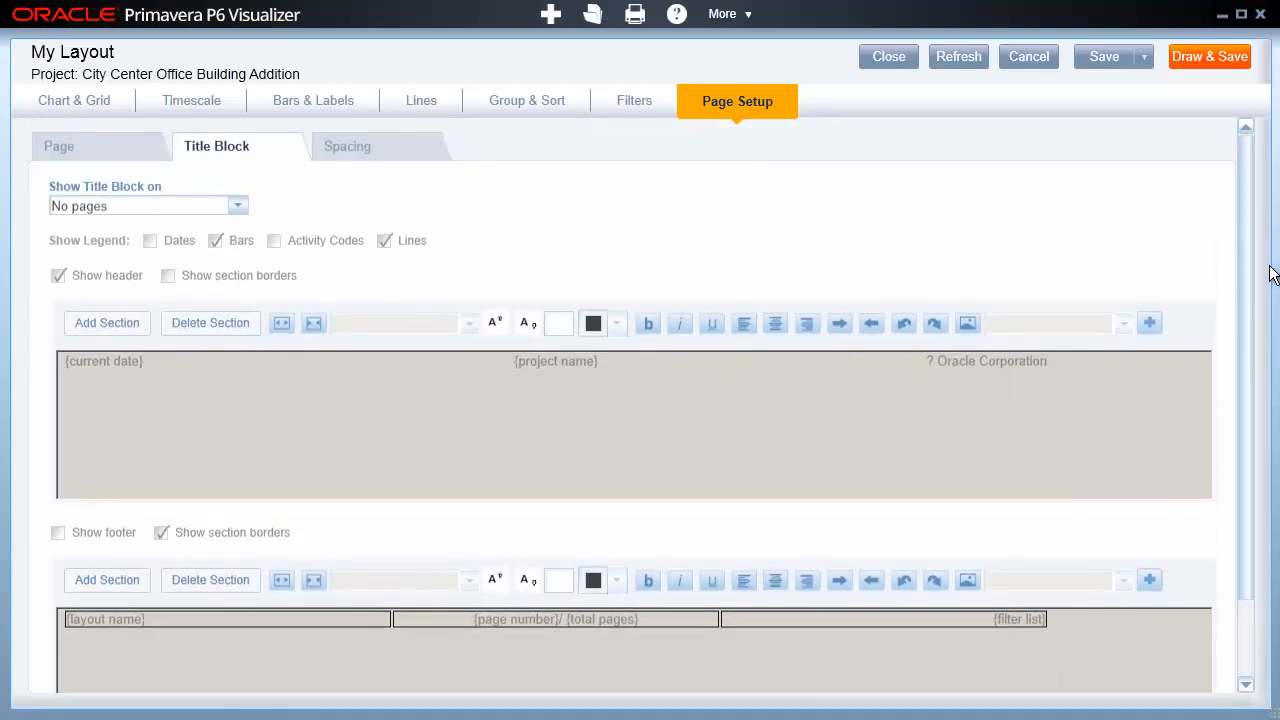
pyautogui.click(234, 206)
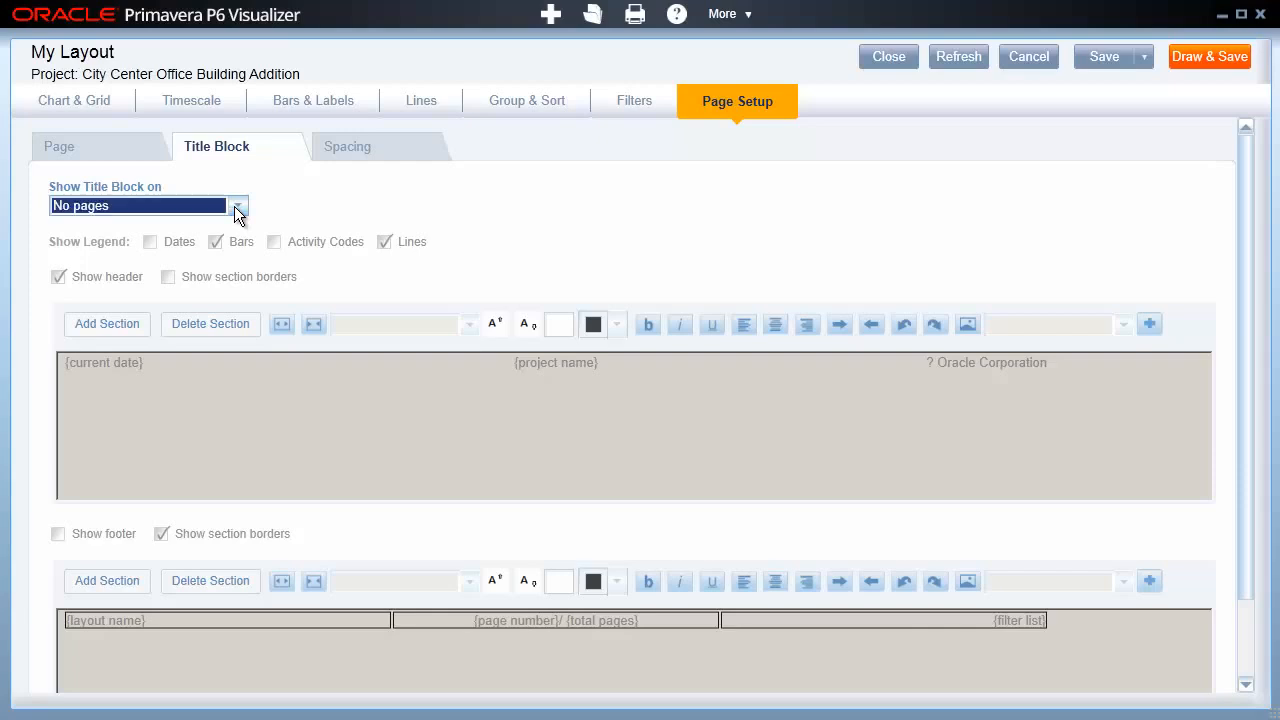
pyautogui.click(386, 152)
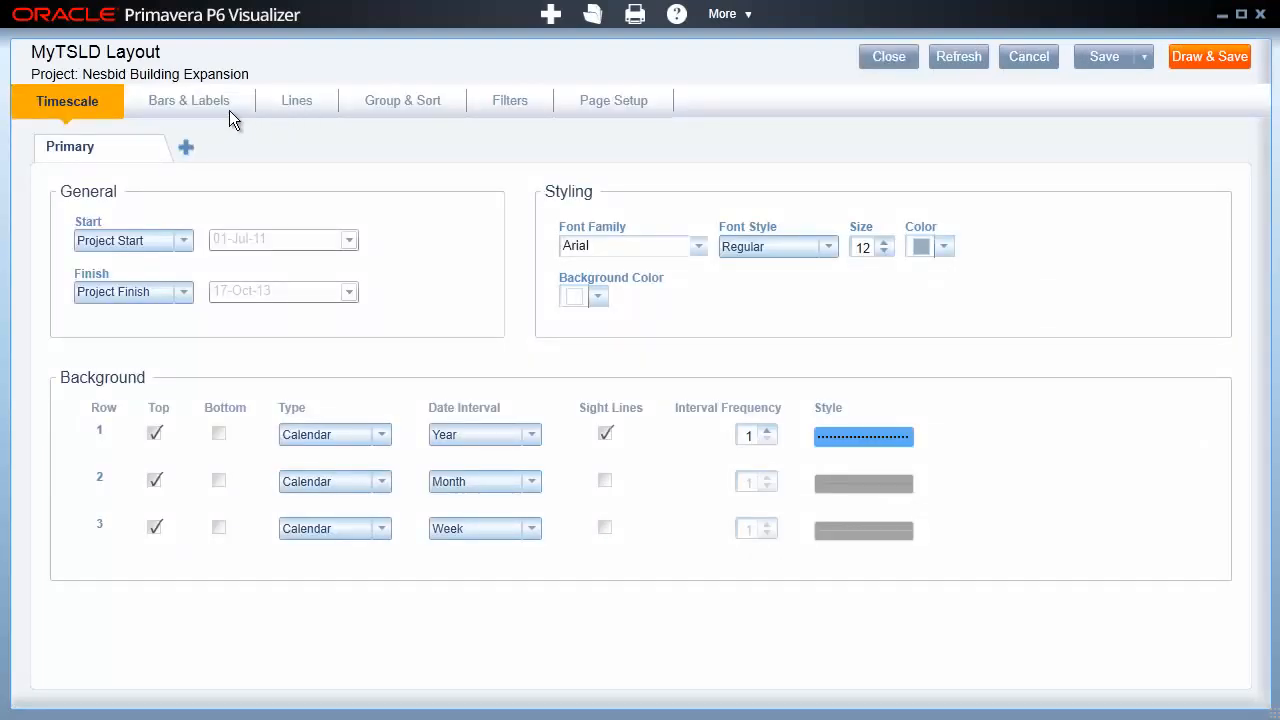
# Review the bar, line, grouping and filter settings of MyTSLD Layout for the Nesbid Building Expansion project
pyautogui.click(176, 98)
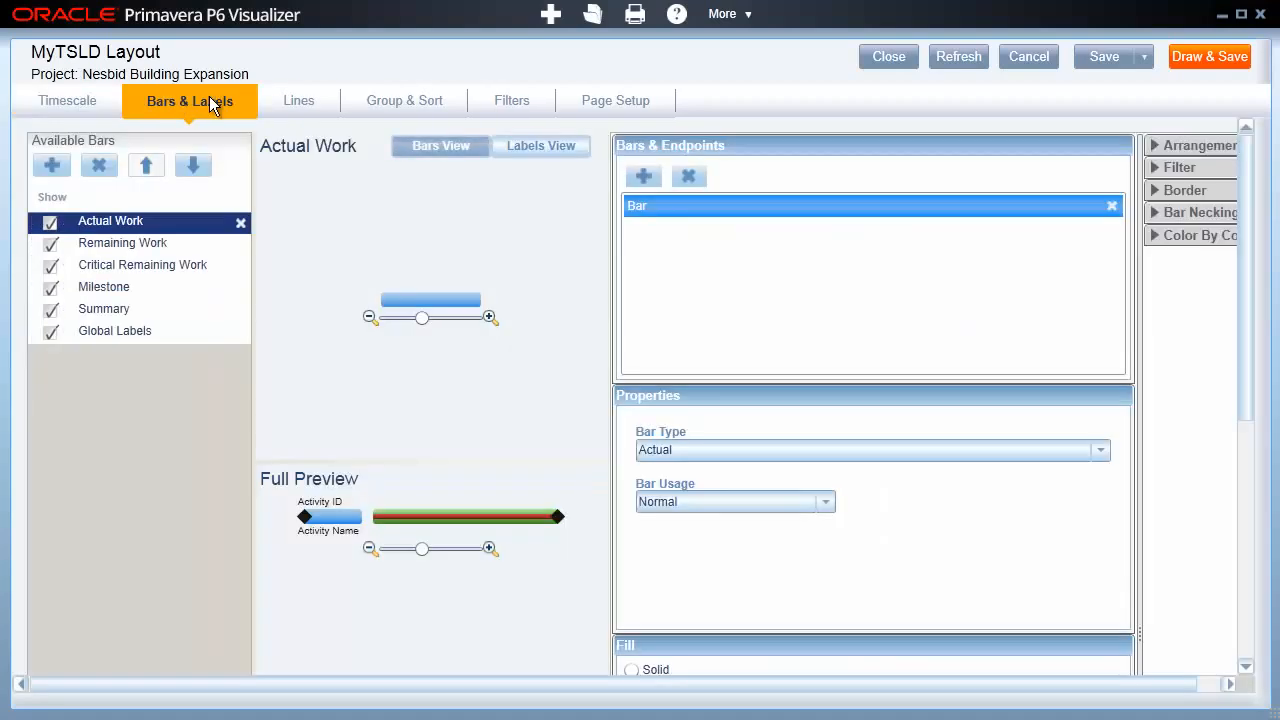
pyautogui.click(296, 102)
pyautogui.click(388, 104)
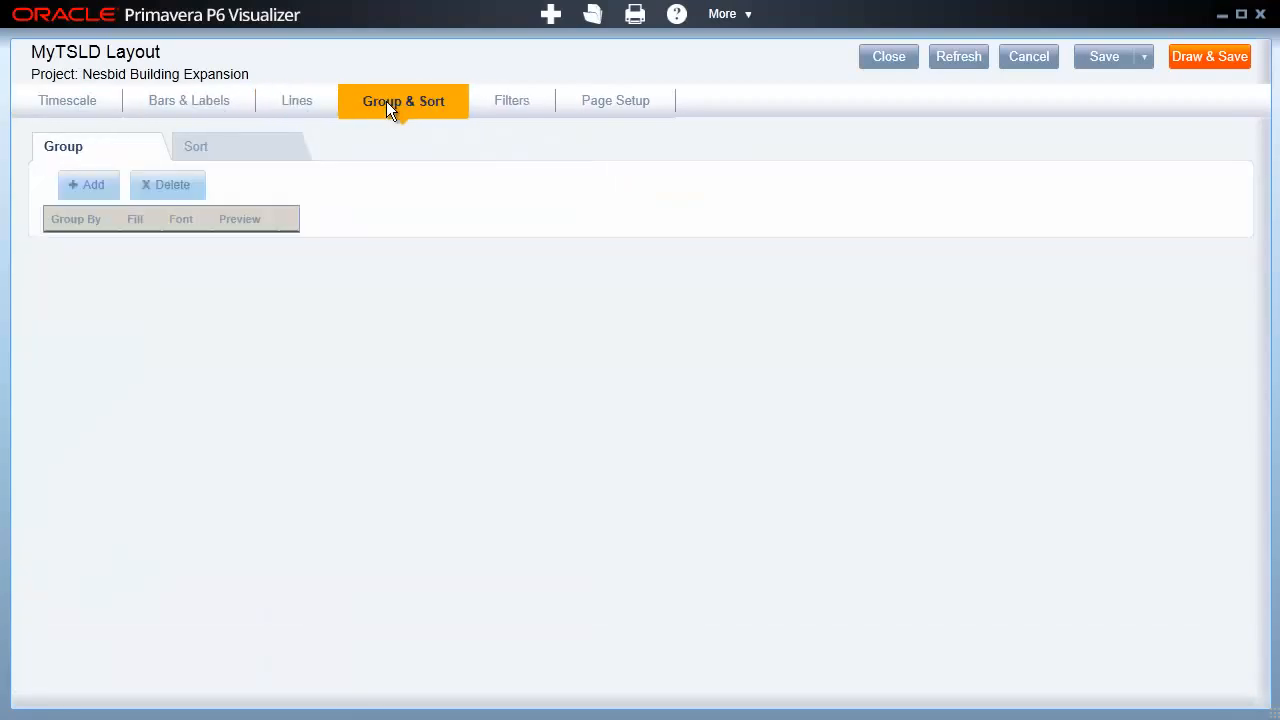
pyautogui.click(507, 103)
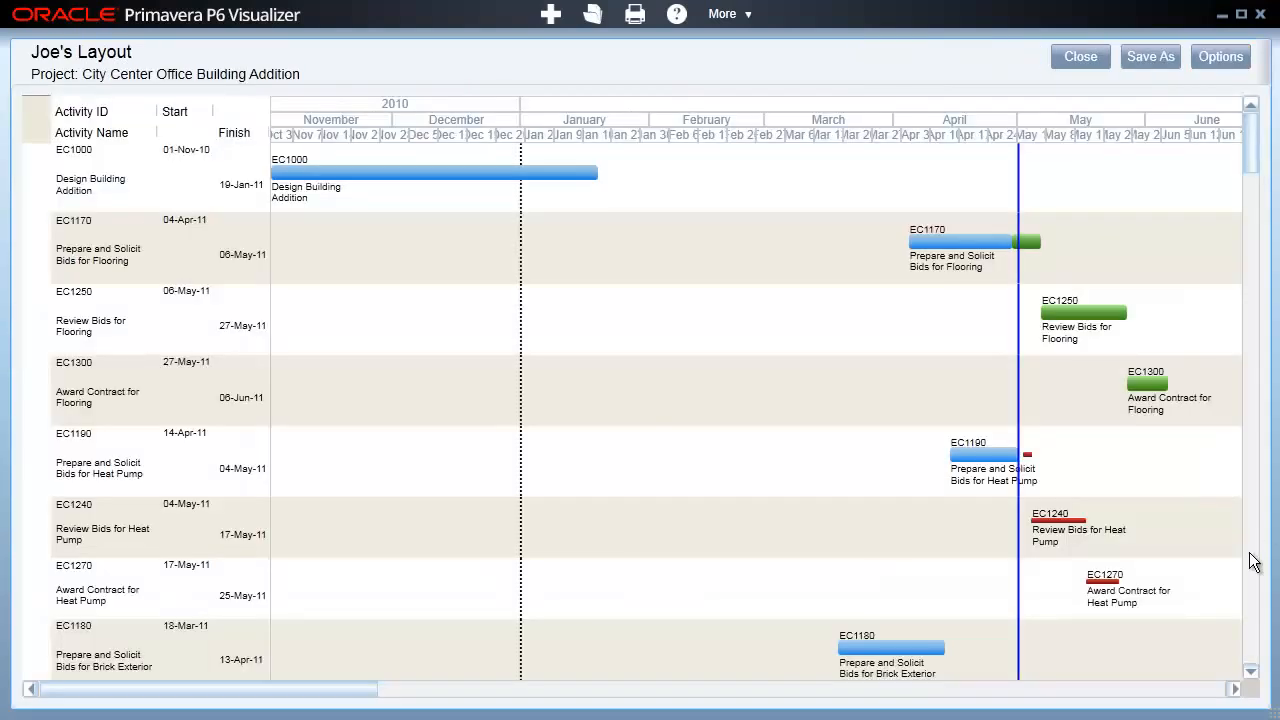
# Look through the activities further down the drawn Gantt chart of the City Center Office Building Addition project
pyautogui.click(1250, 671)
pyautogui.click(1250, 671)
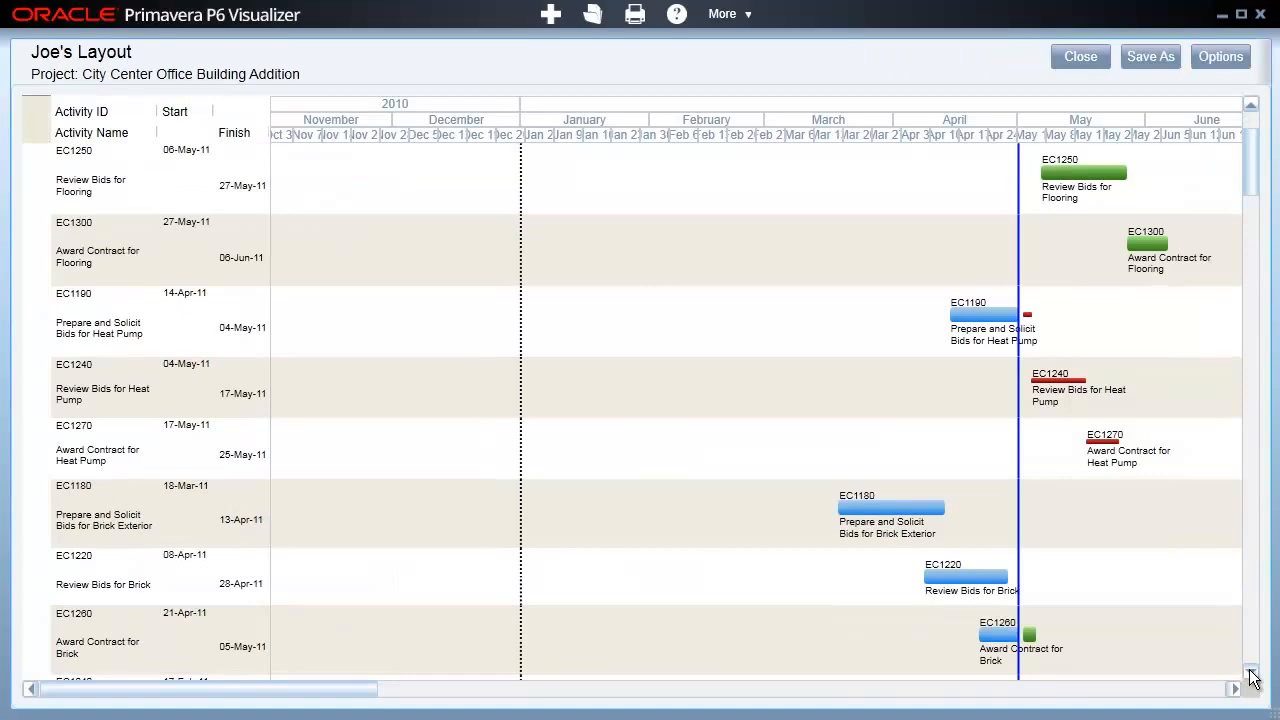
pyautogui.moveTo(1249, 177); pyautogui.dragTo(1258, 190)
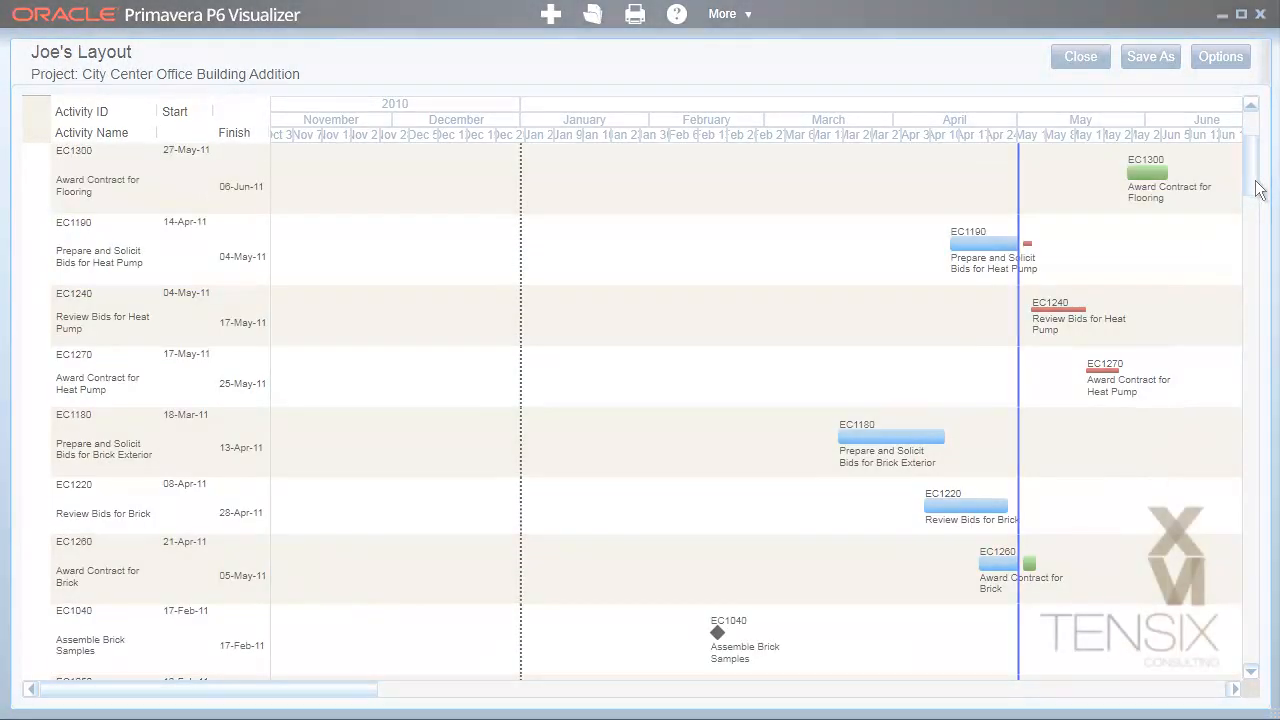